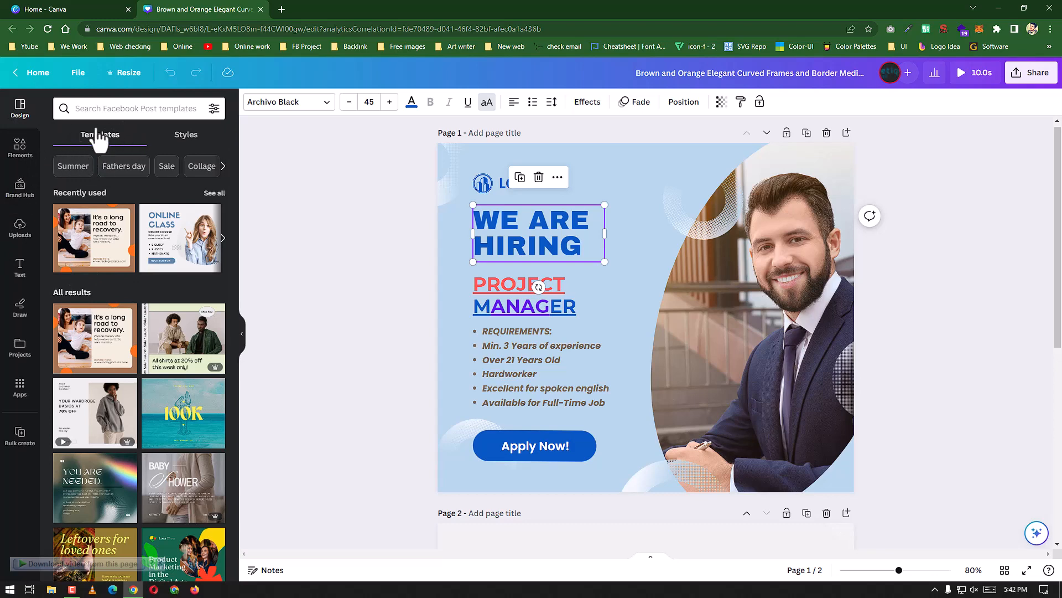
Browse the Facebook post templates, including those in the Summer category.
scroll(157, 281, down, 3)
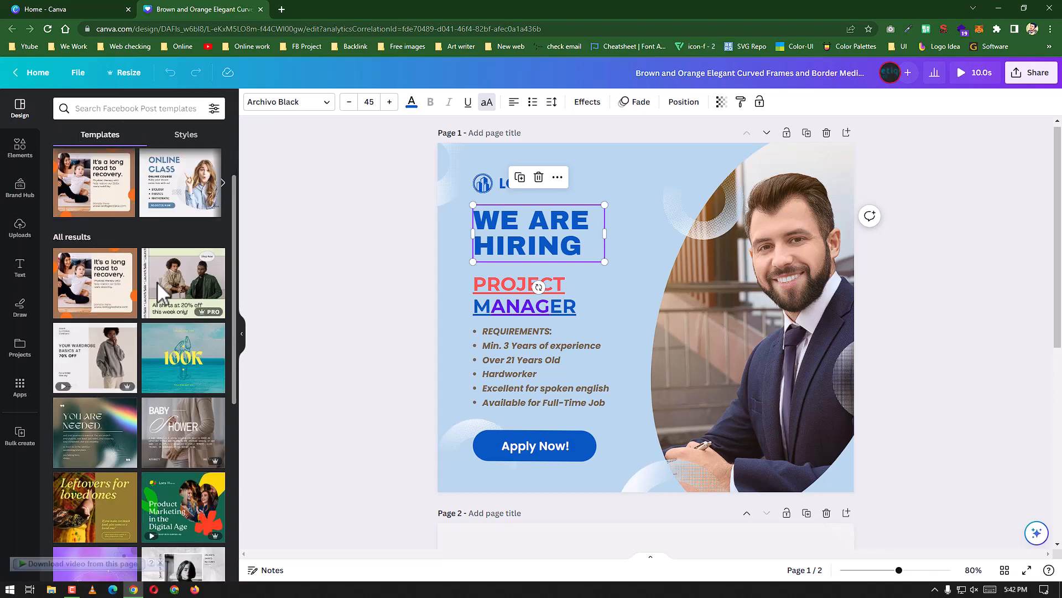
scroll(157, 283, down, 10)
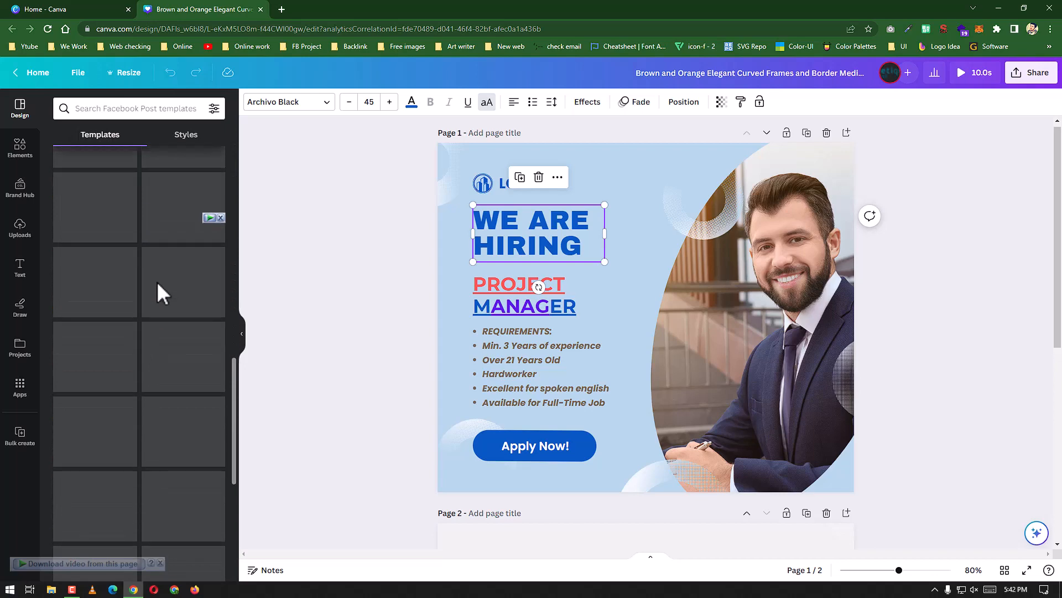
scroll(158, 281, down, 1)
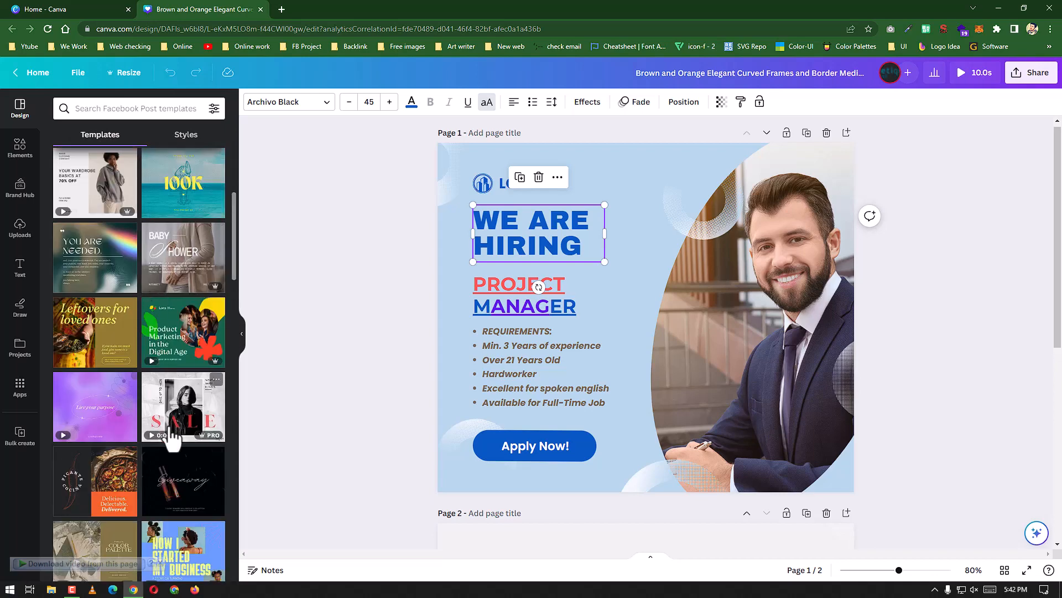
scroll(171, 434, up, 1)
scroll(171, 435, up, 3)
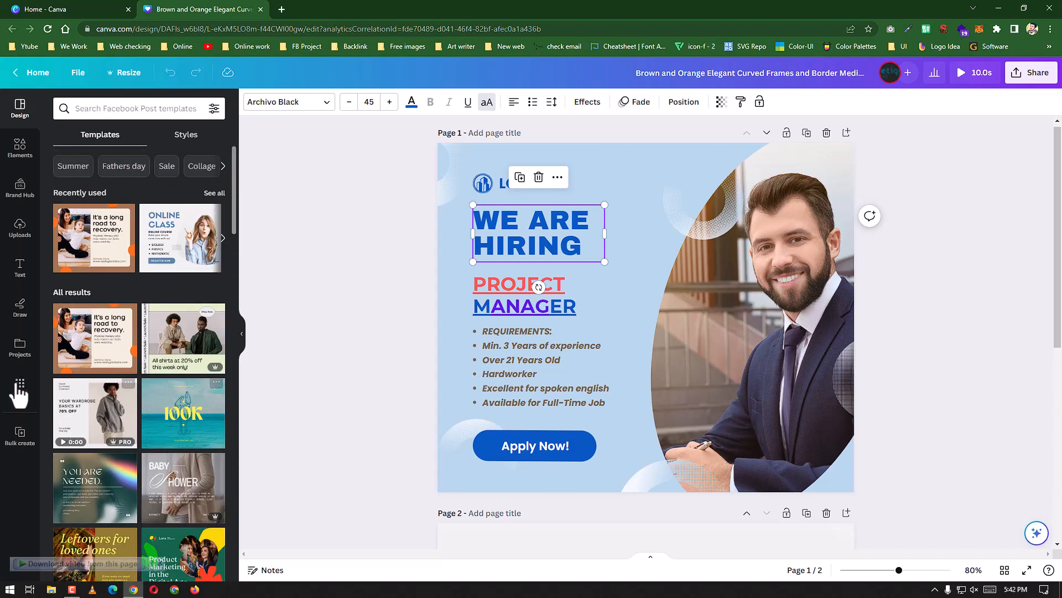
click(72, 166)
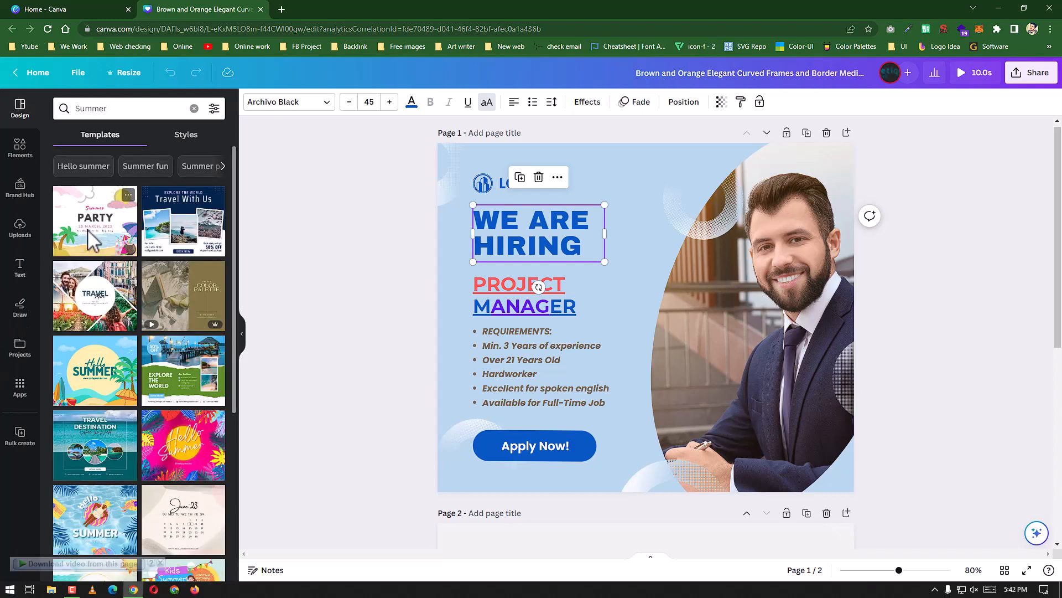
scroll(169, 299, down, 5)
scroll(169, 299, down, 3)
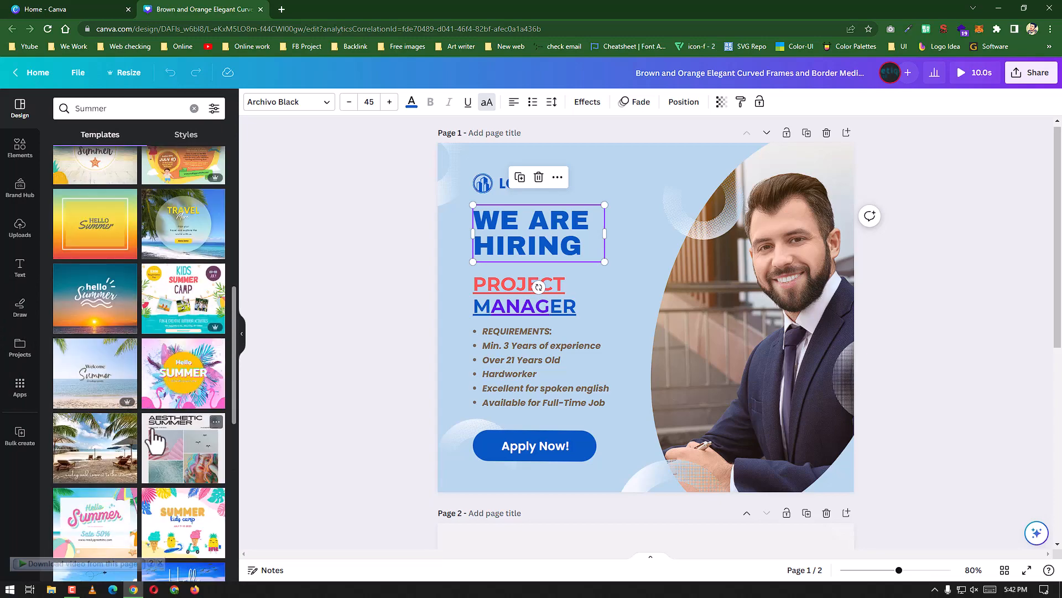
scroll(154, 437, up, 6)
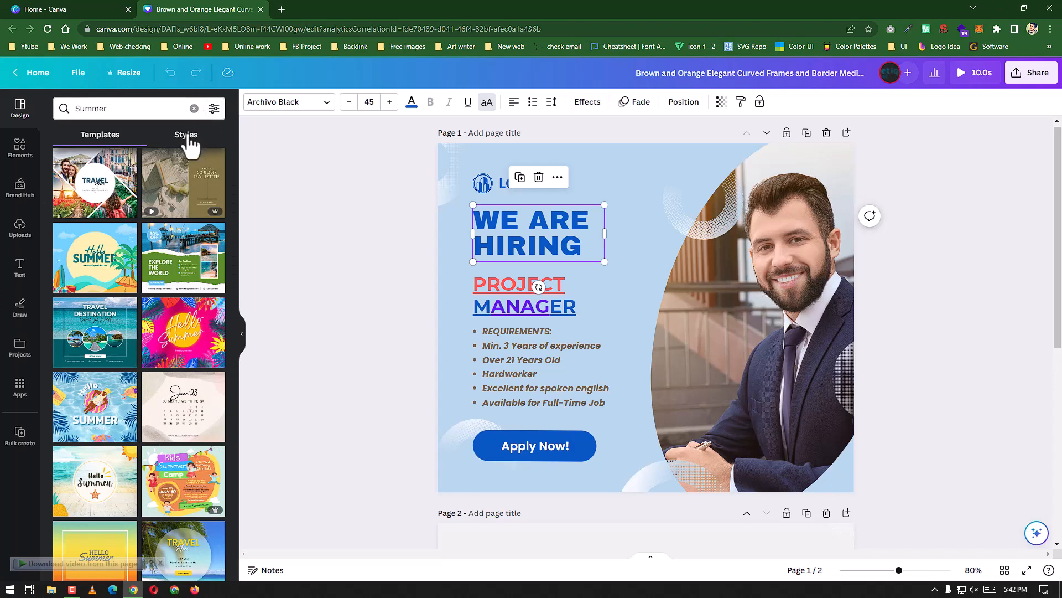
Try the Summer color palettes on page 1, ending with the slate blue, pink and turquoise one.
click(186, 134)
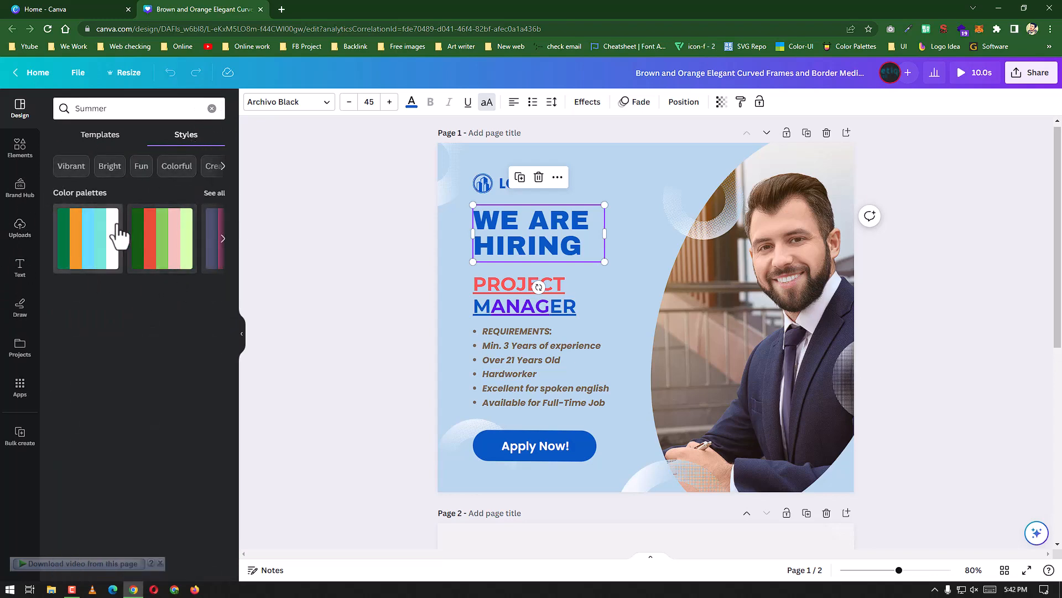
click(83, 235)
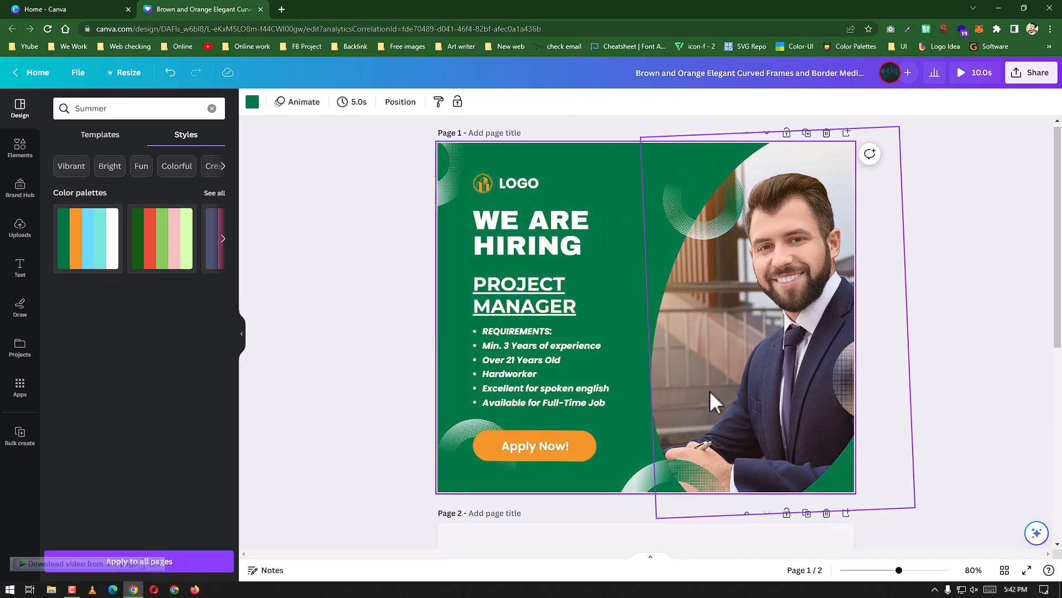
click(149, 250)
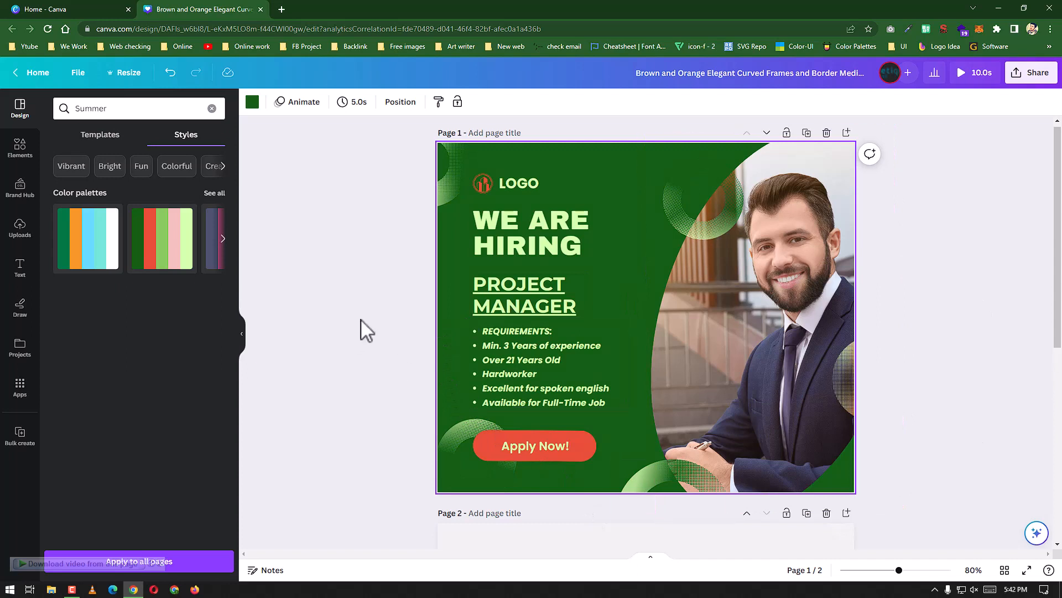
click(223, 238)
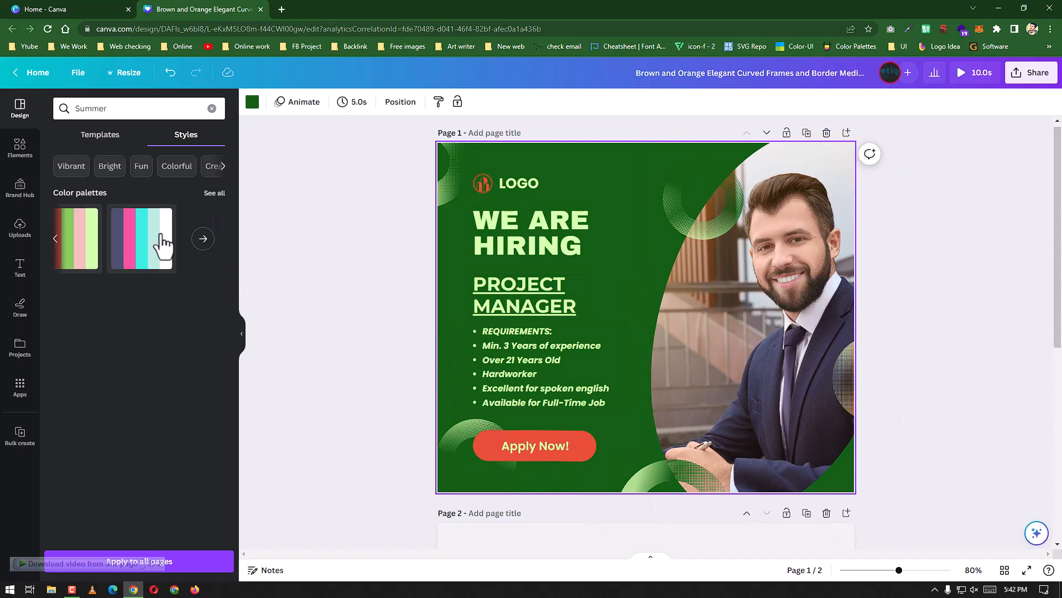
click(147, 238)
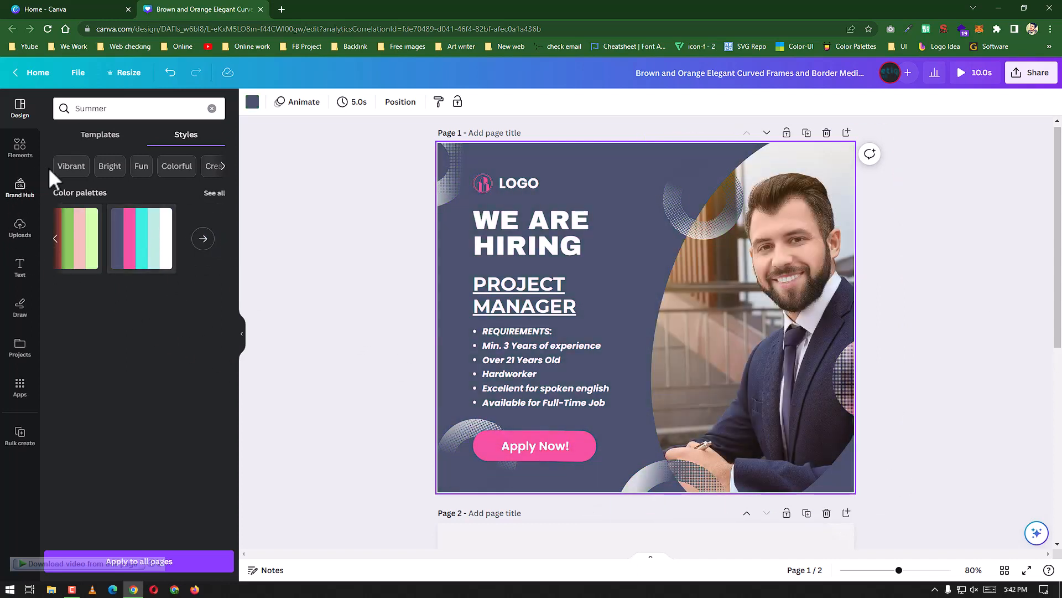
Look through the suggested style sets for Bright, Strong and Loud.
click(80, 167)
click(104, 167)
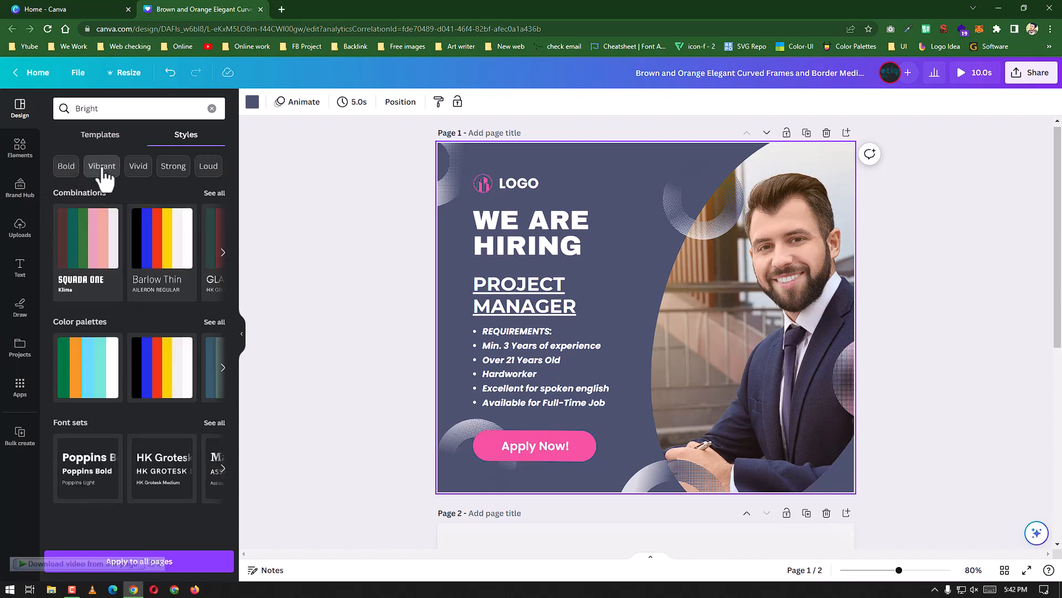
click(188, 167)
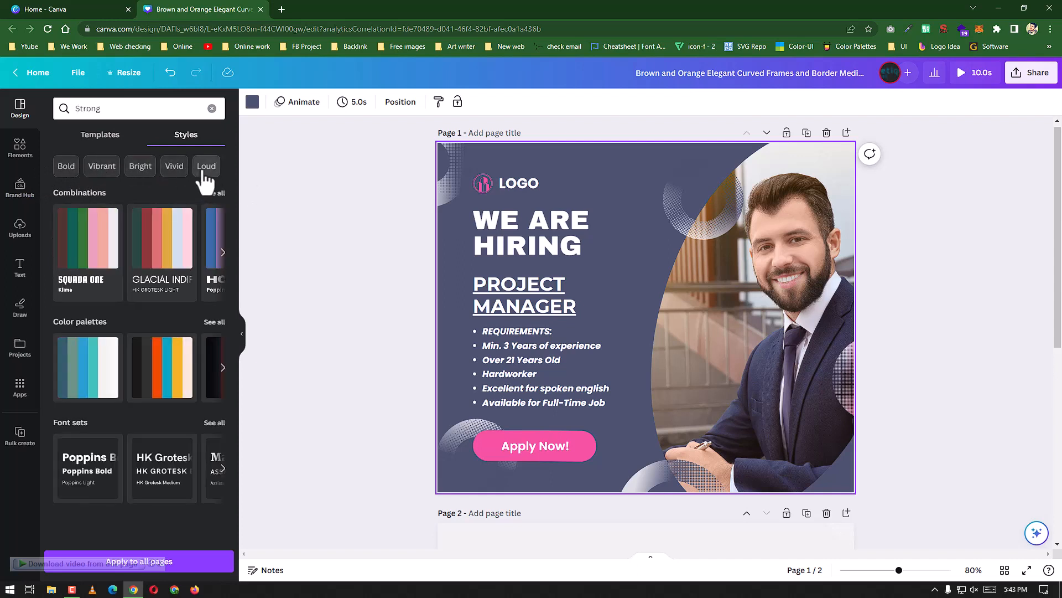
click(207, 166)
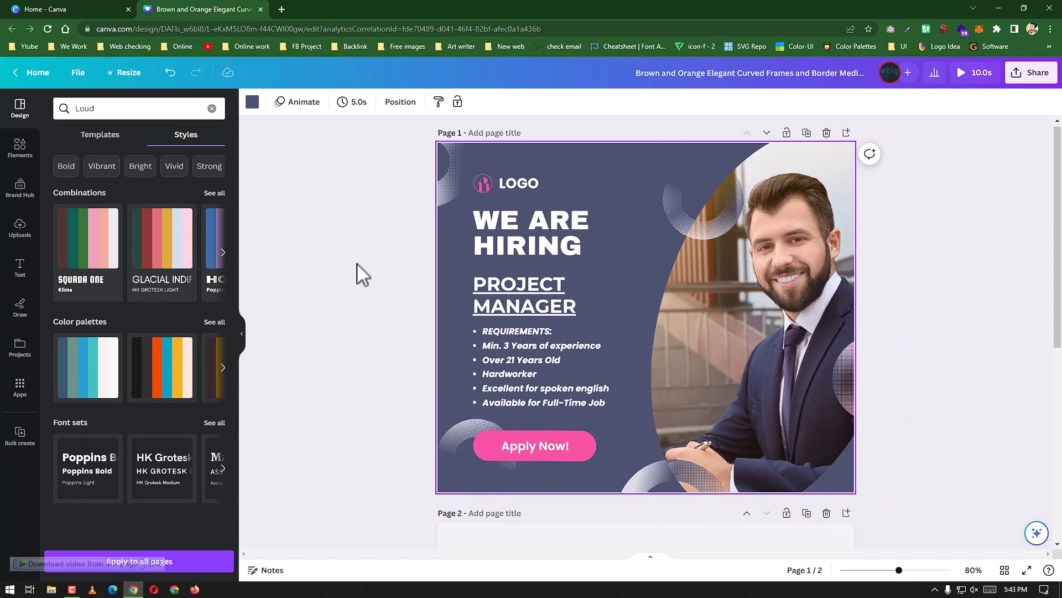
Try the Gradient template "Always choose kindness" on page 1, and undo it to restore the hiring design.
click(95, 138)
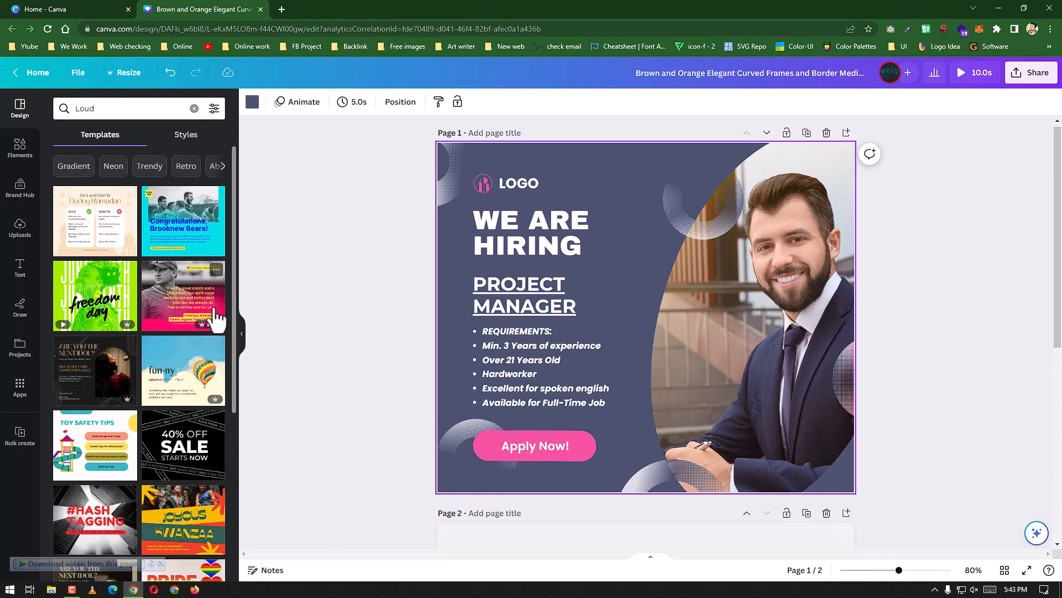
click(78, 172)
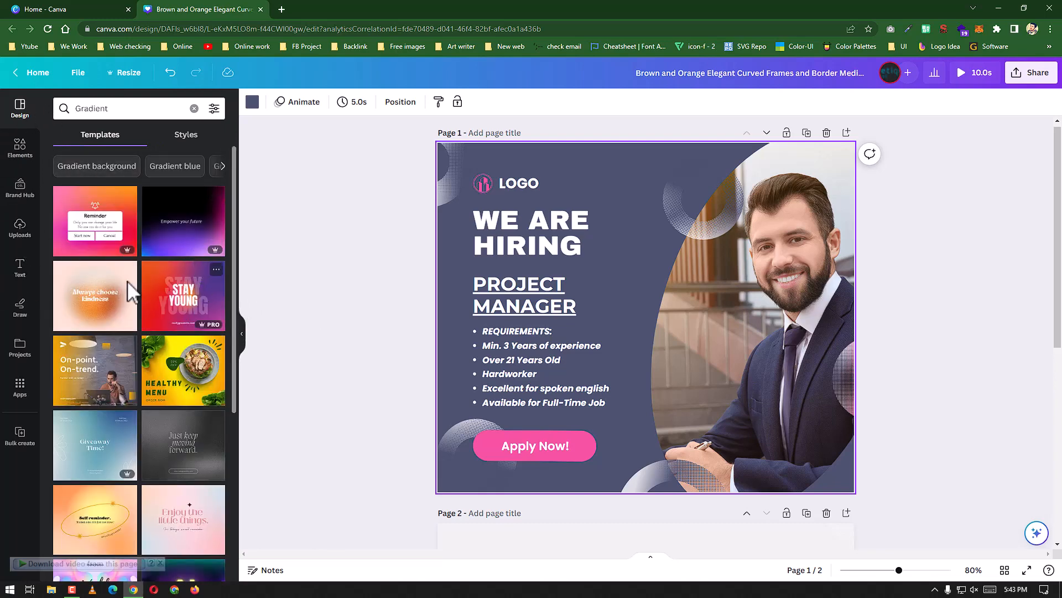
click(105, 298)
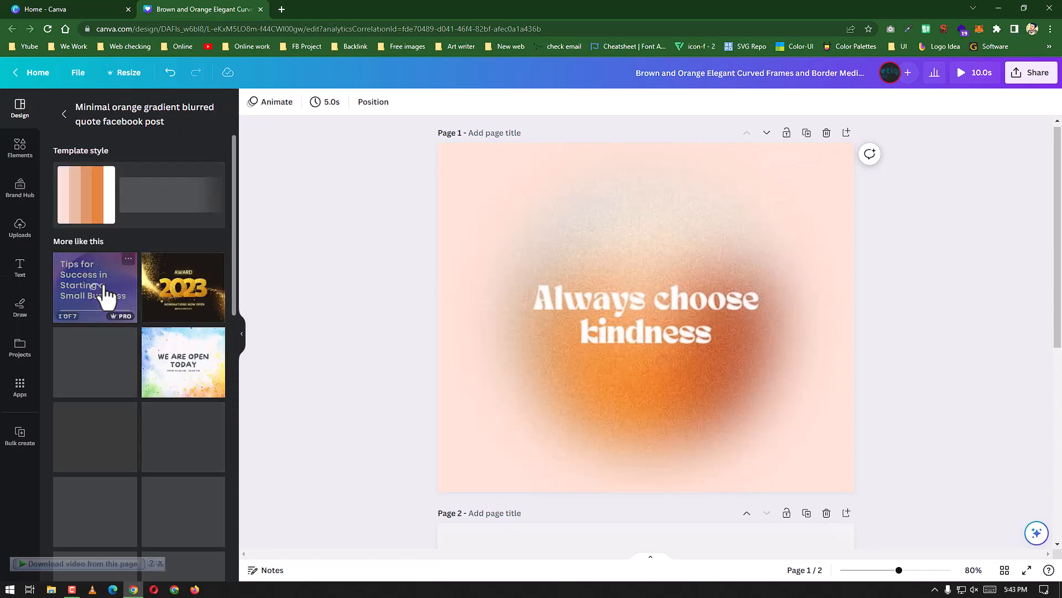
click(748, 293)
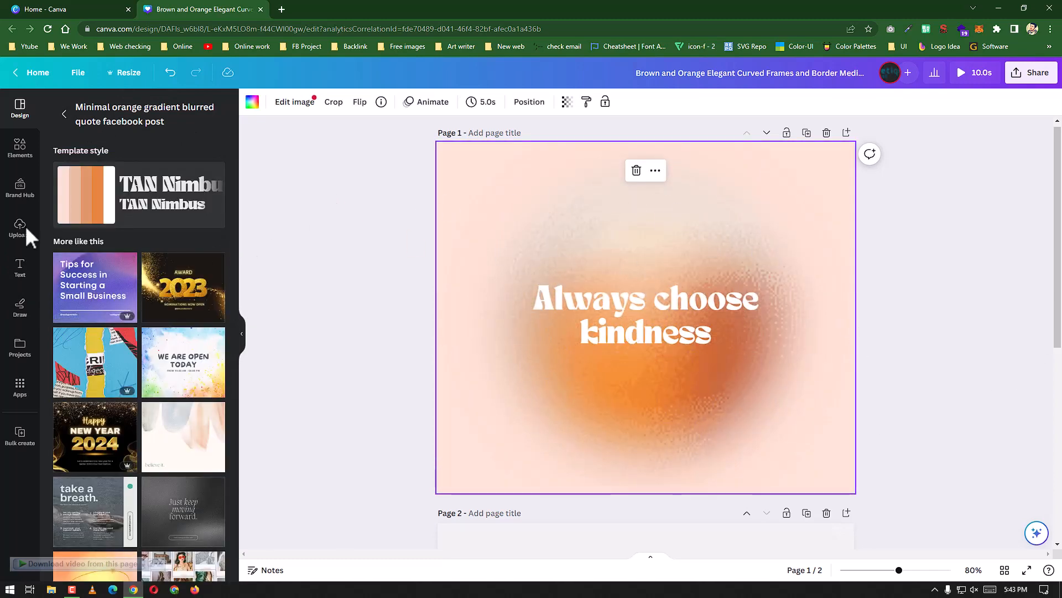
click(64, 113)
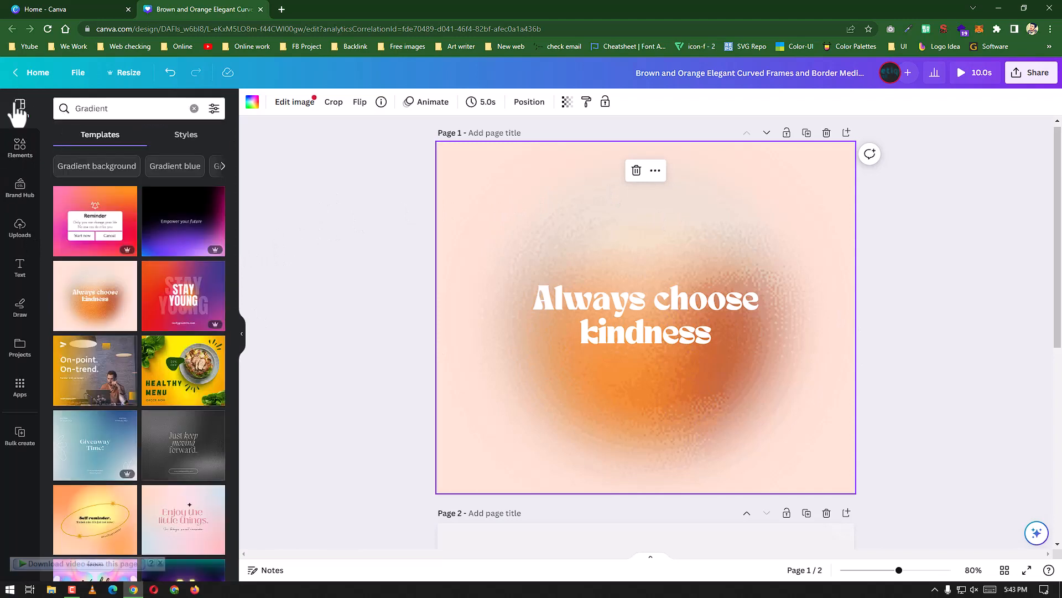
key(ctrl+z)
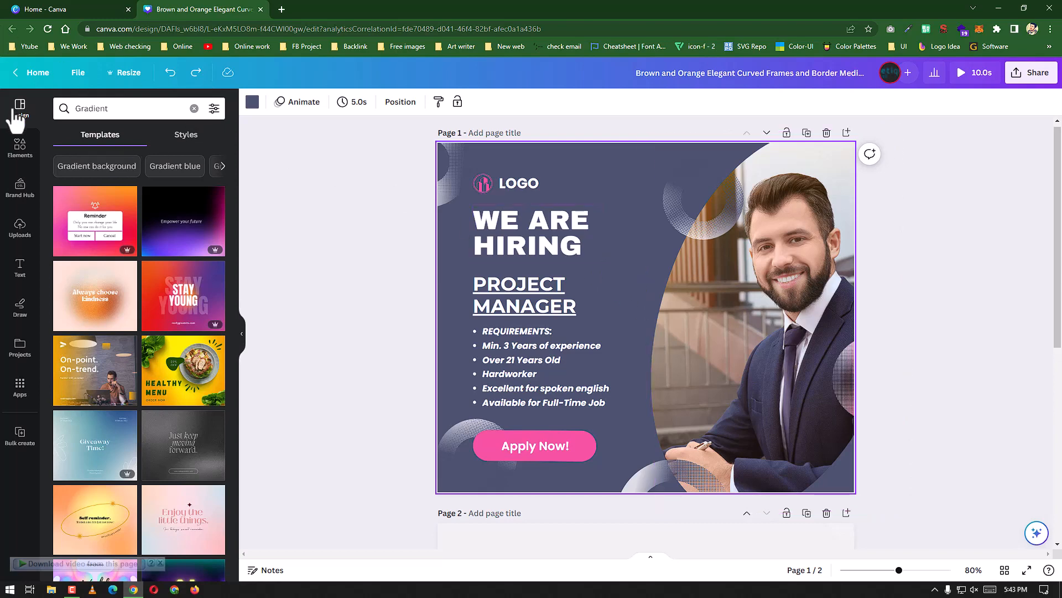
Find the Arrow elements and add the straight arrow line to page 1.
click(20, 146)
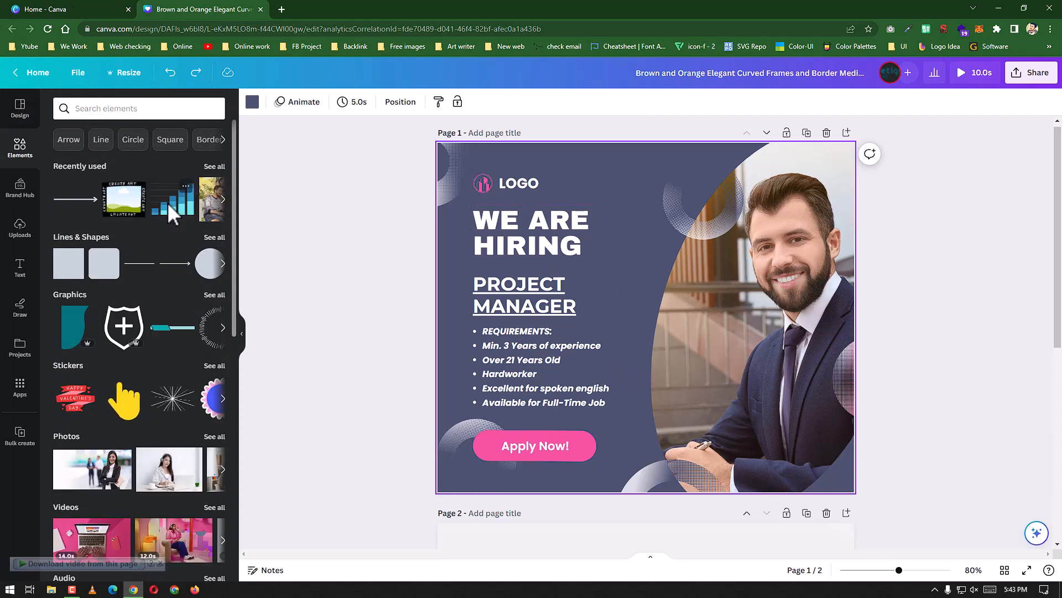
click(70, 140)
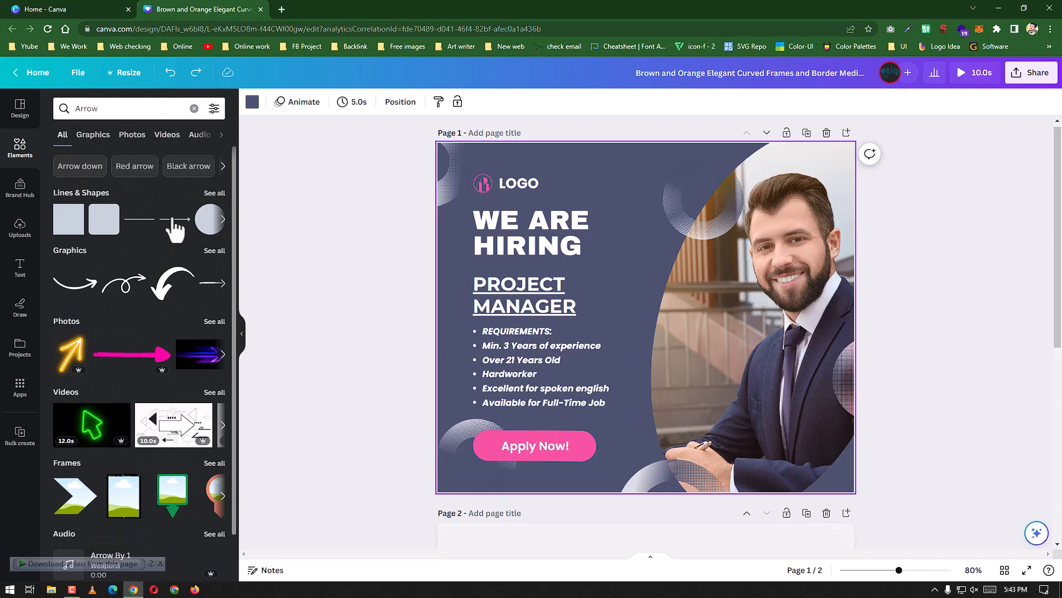
click(175, 220)
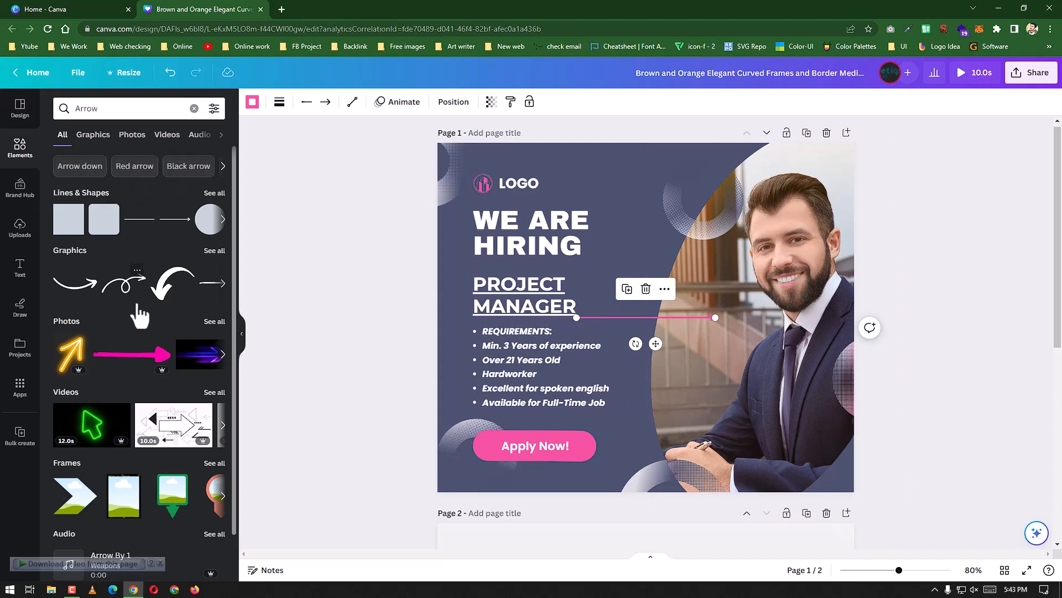
scroll(140, 315, down, 1)
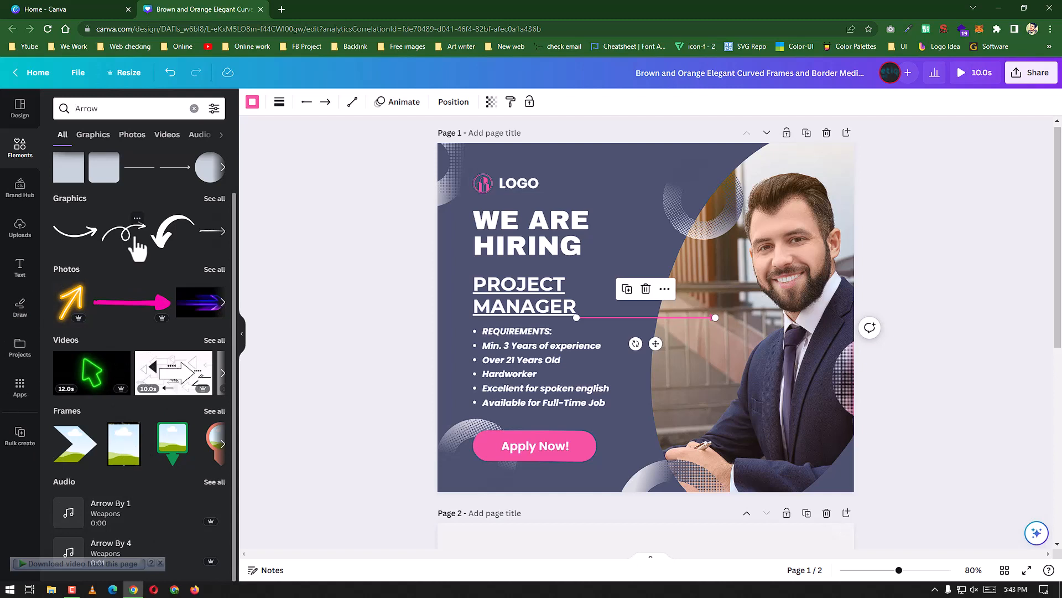
scroll(142, 253, up, 1)
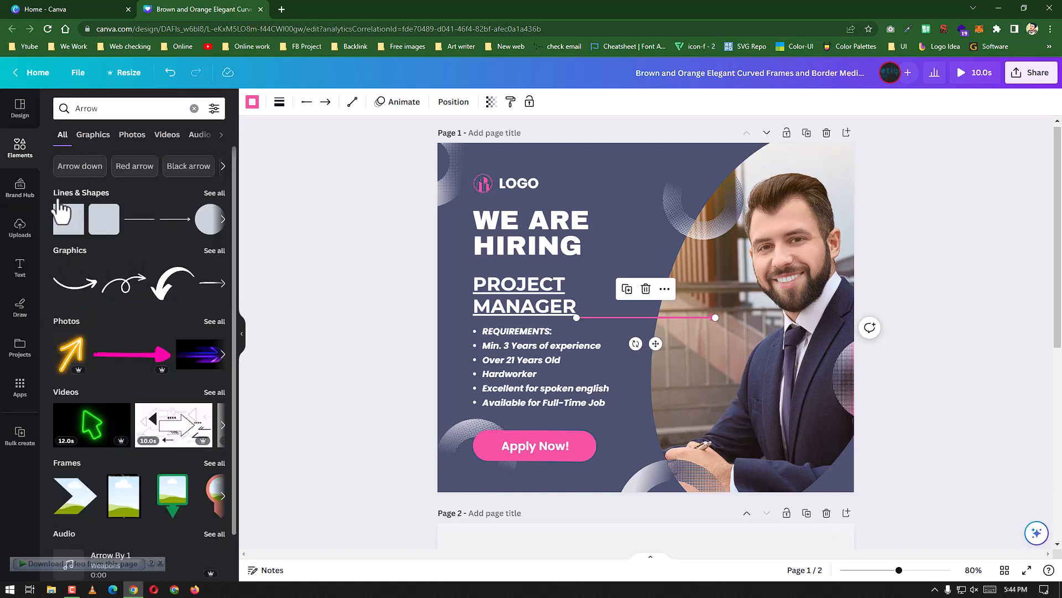
Try adding the hand-drawn 3D block arrow graphic to page 1, and undo it.
click(95, 136)
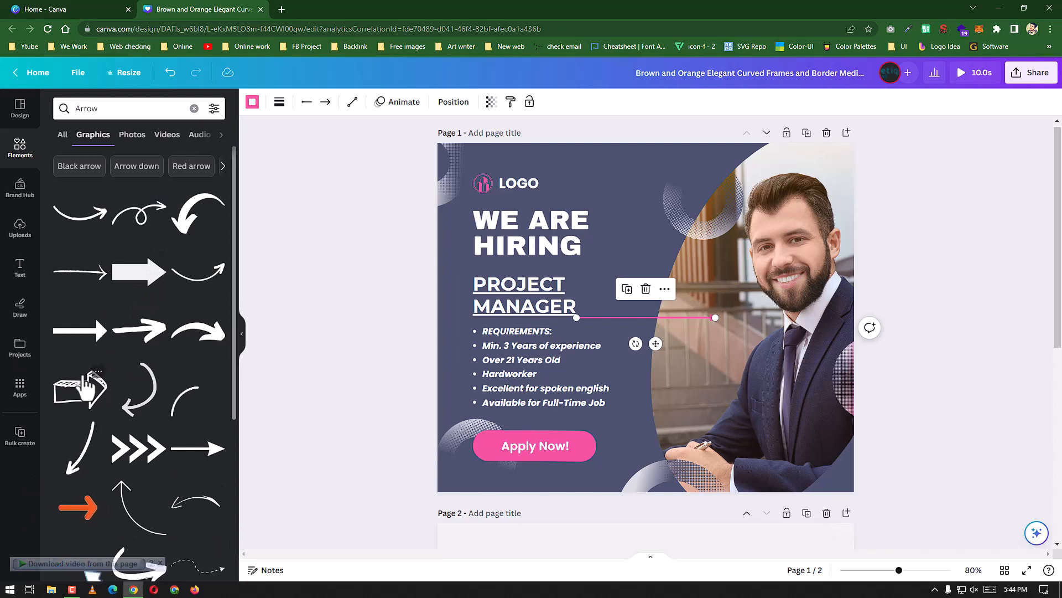
click(84, 401)
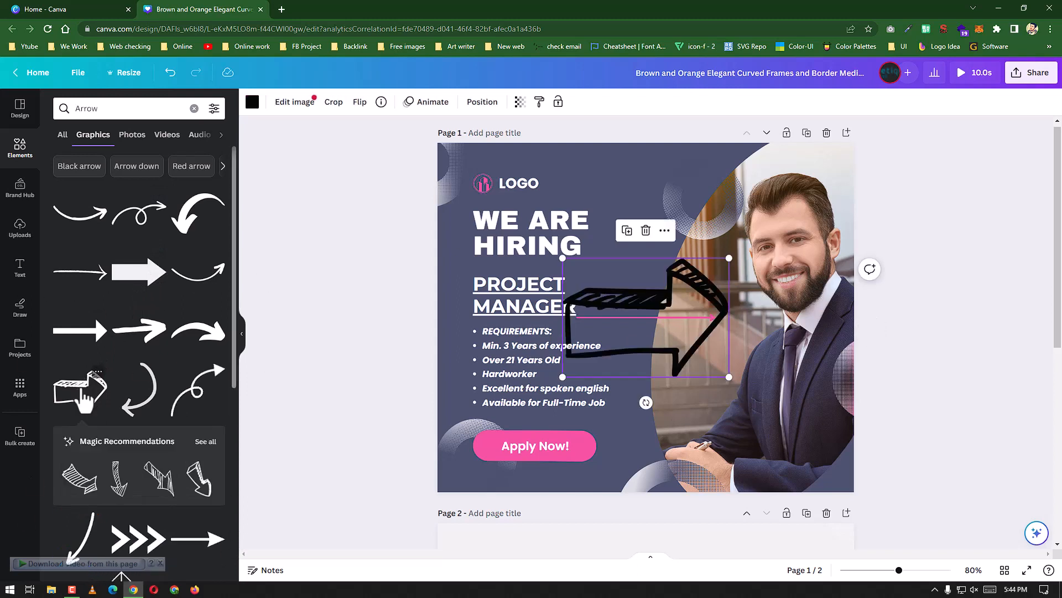
key(ctrl+z)
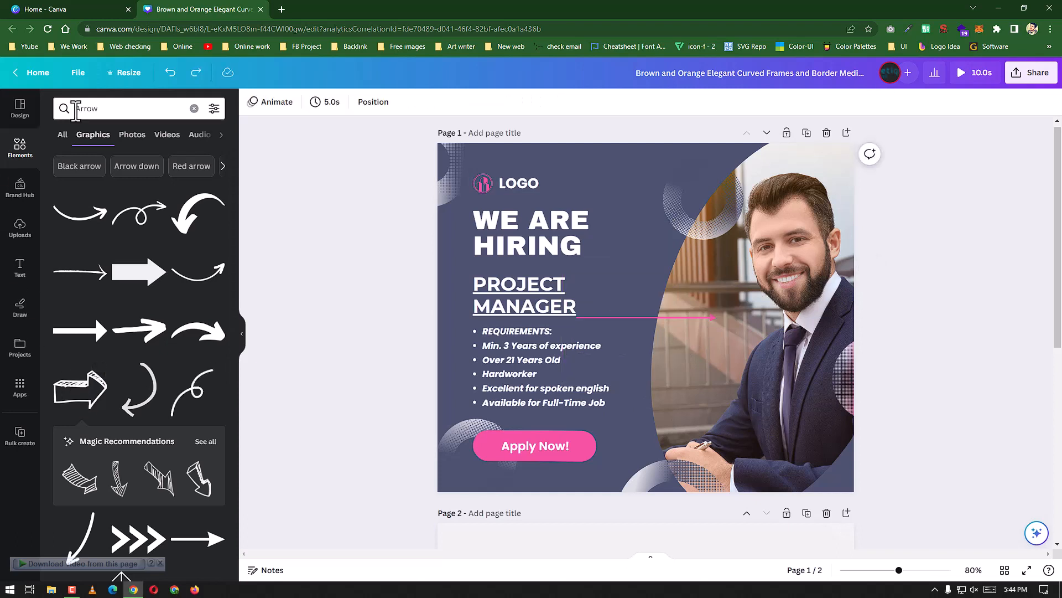
Search the photo elements for "nature" and place the wide autumn valley sunrise photo on page 1.
click(135, 139)
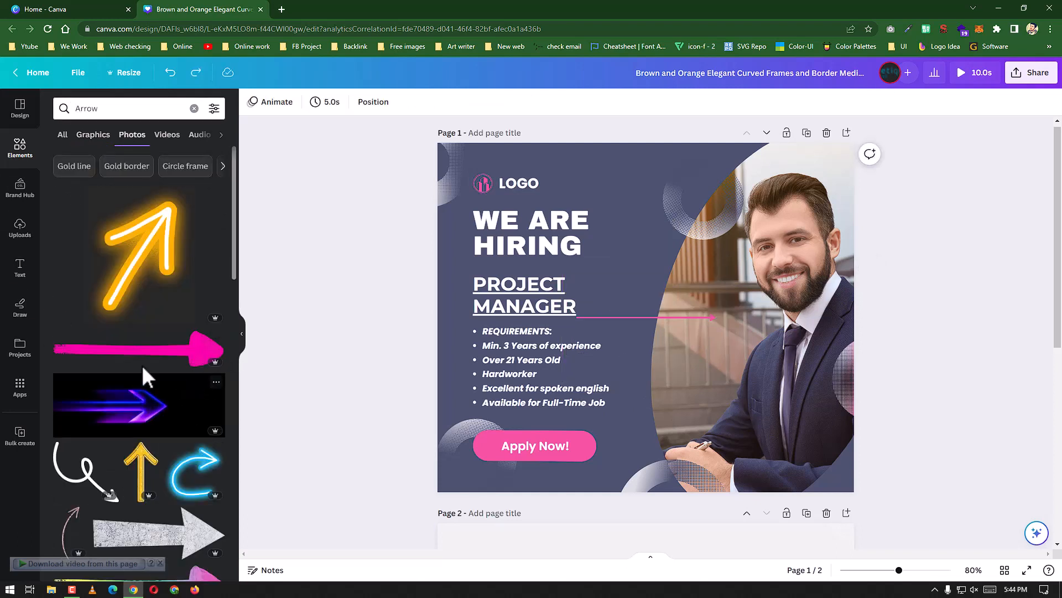
click(124, 116)
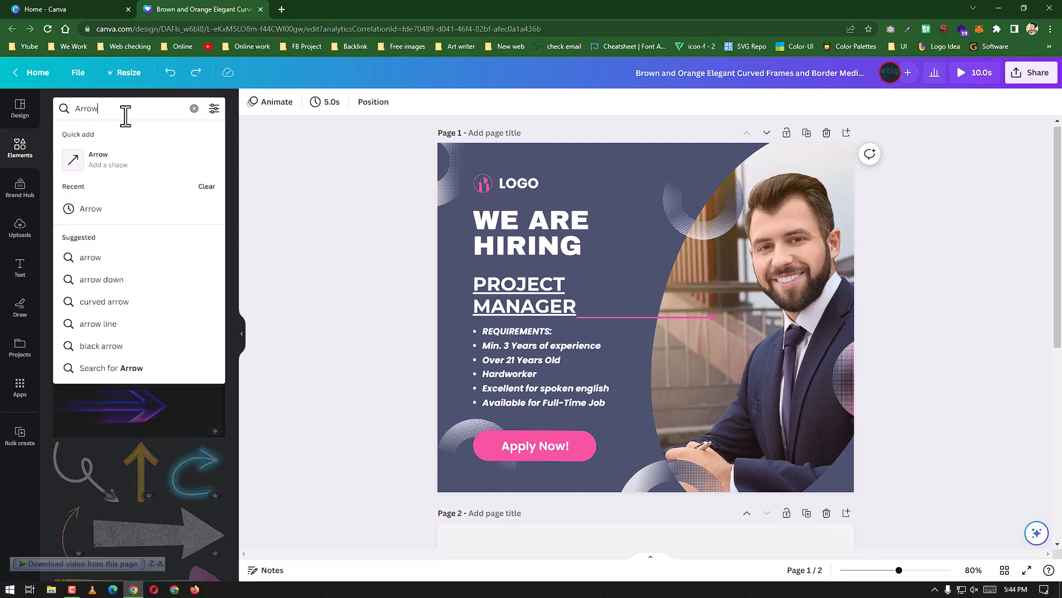
key(BackSpace)
key(BackSpace)
key(BackSpace)
key(BackSpace)
key(BackSpace)
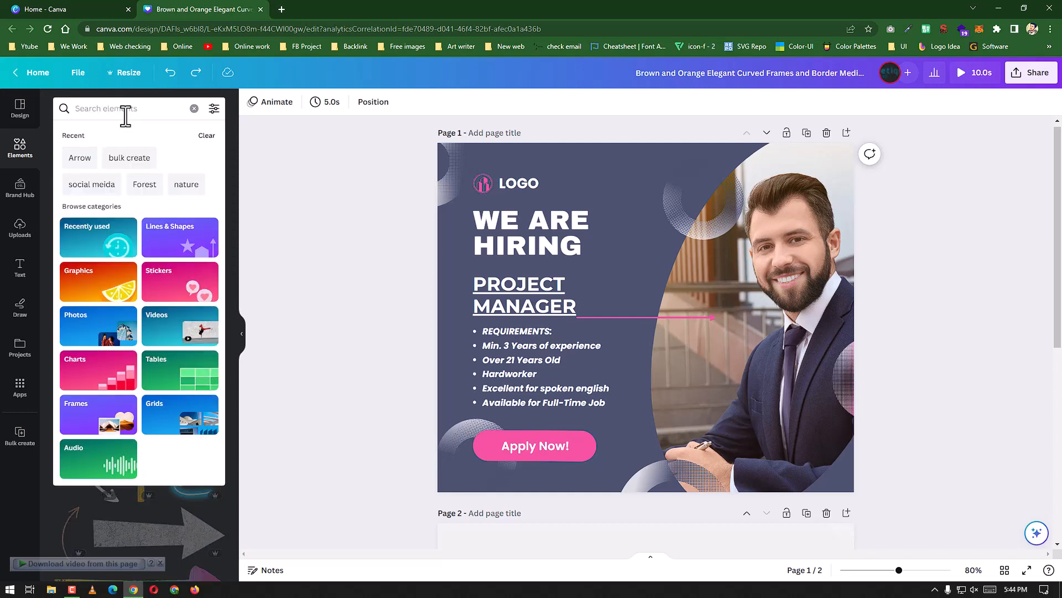
text(na)
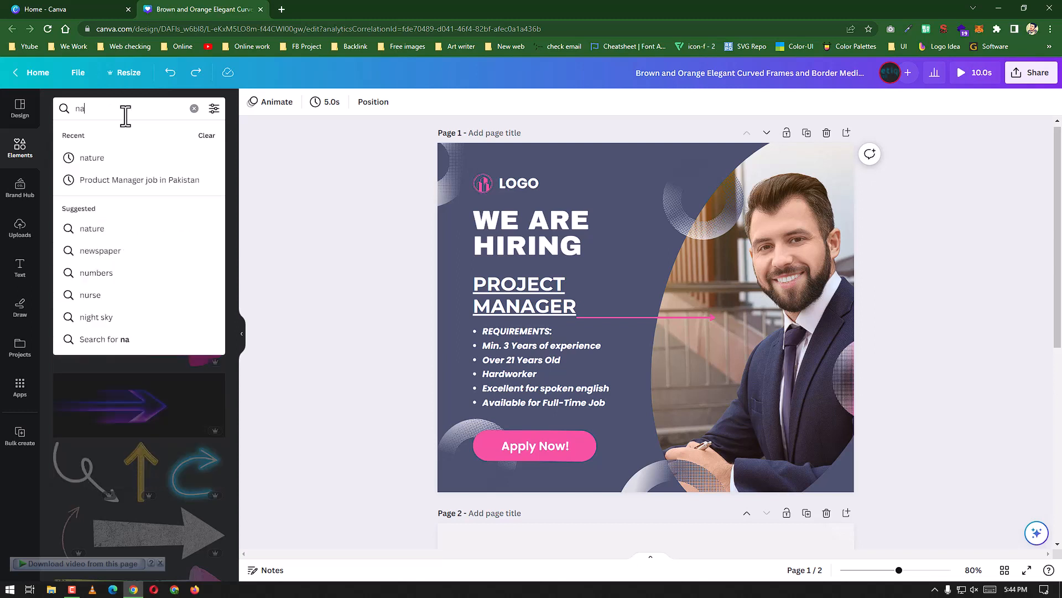
text(ture)
key(Return)
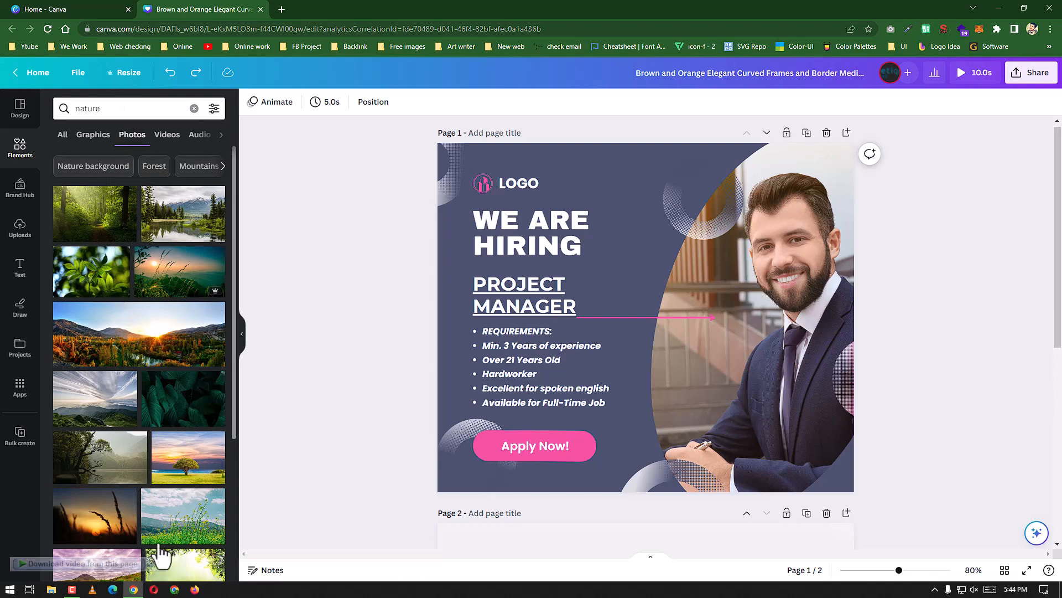
drag(128, 342, 546, 391)
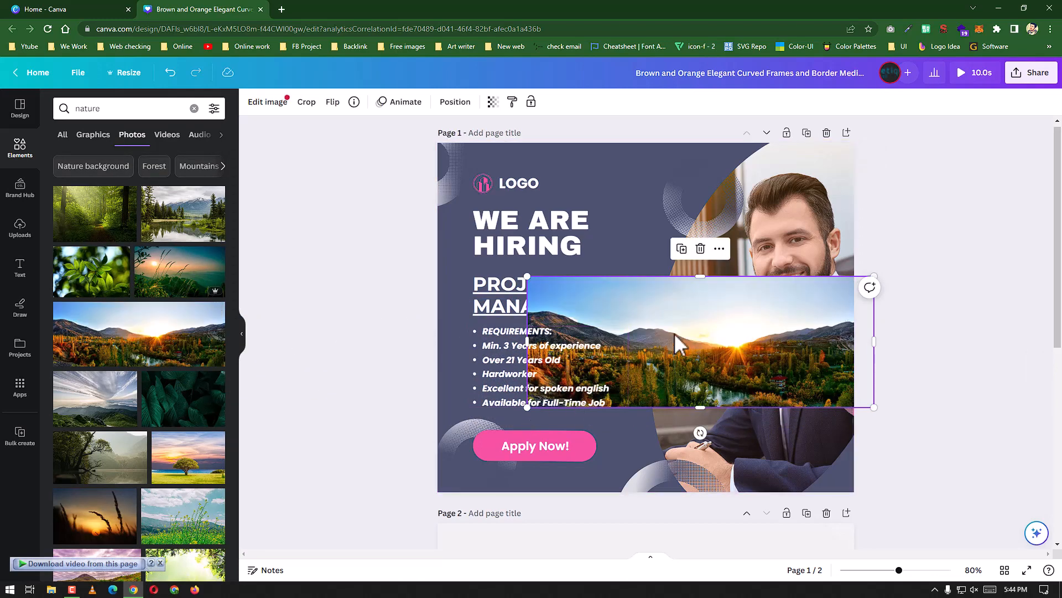
Browse the "nature" results among the video, audio and frame elements.
drag(624, 265, 630, 311)
key(ctrl+z)
click(174, 136)
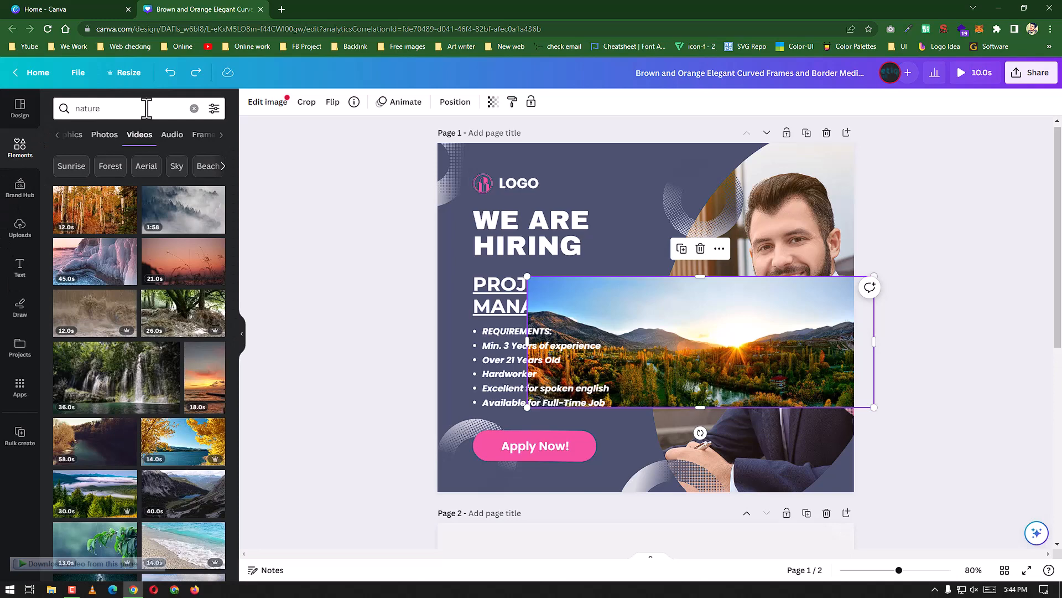
click(173, 138)
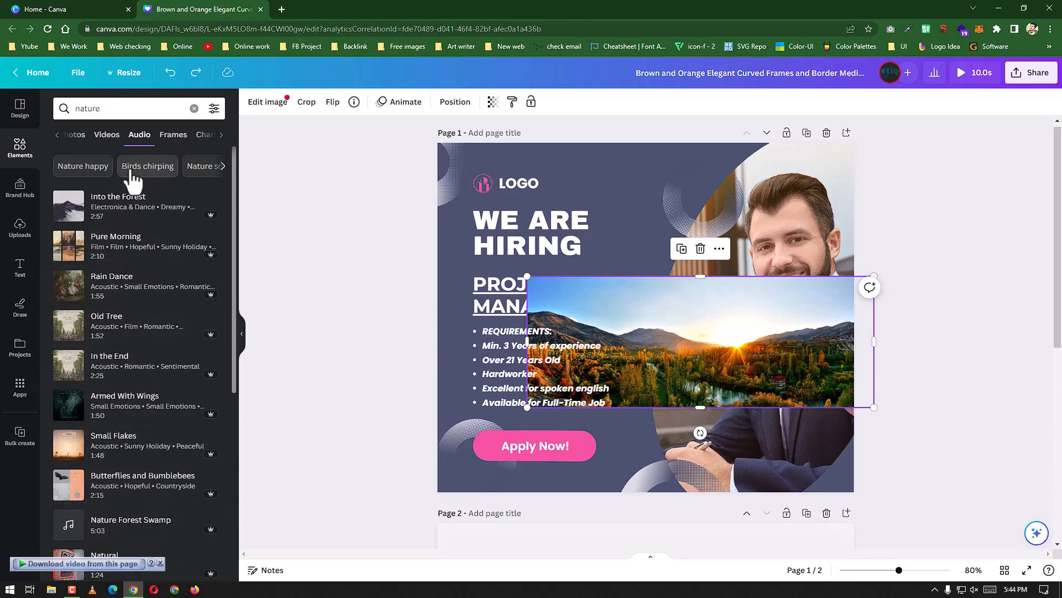
scroll(183, 446, down, 8)
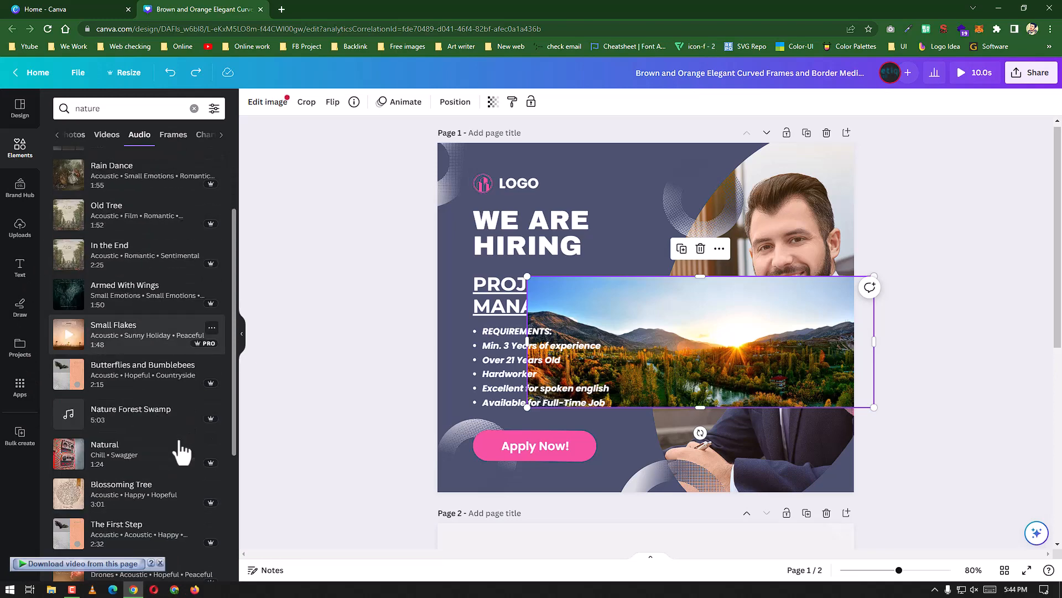
scroll(183, 446, down, 5)
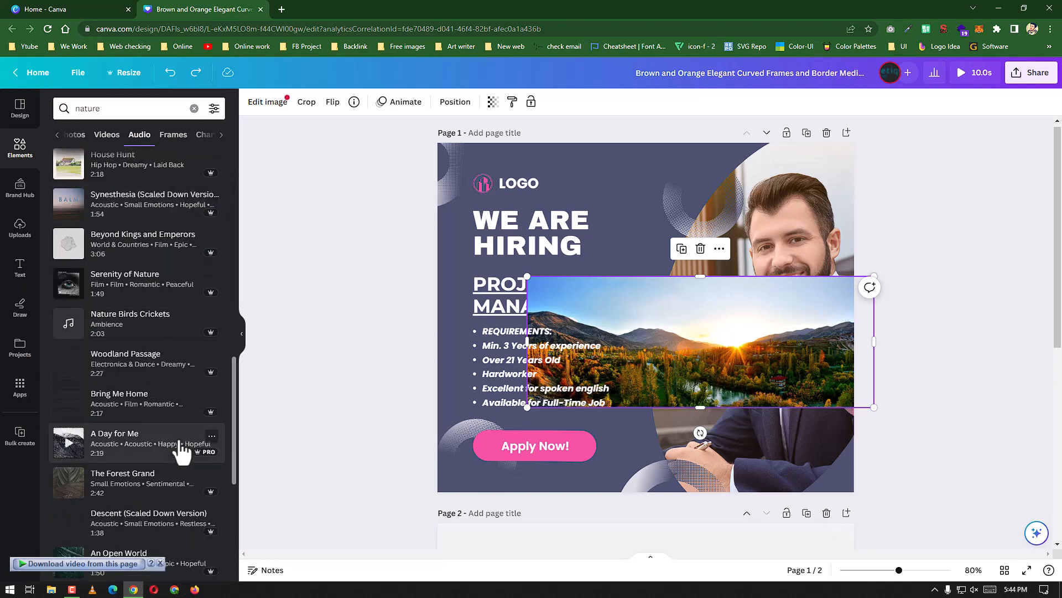
scroll(166, 437, up, 8)
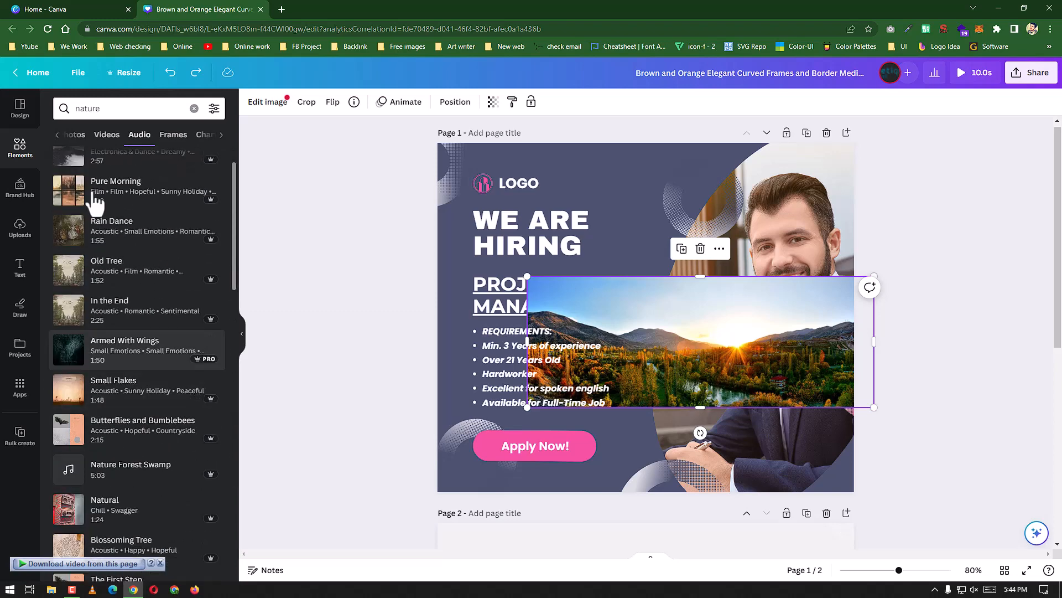
click(169, 135)
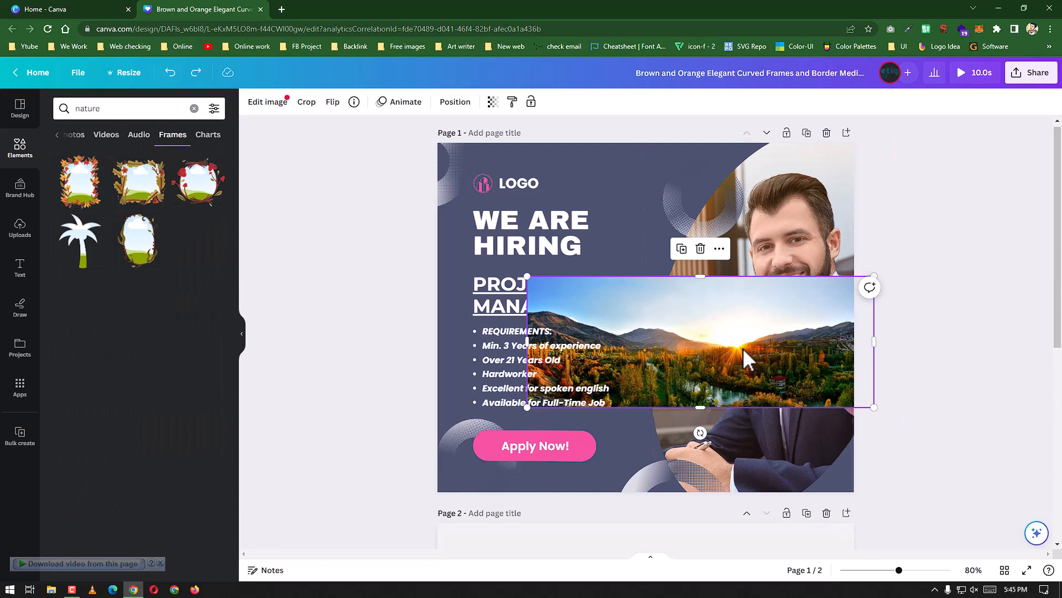
Undo the placement of the valley sunrise photo and add the rectangular autumn leaf frame to page 1.
key(ctrl+z)
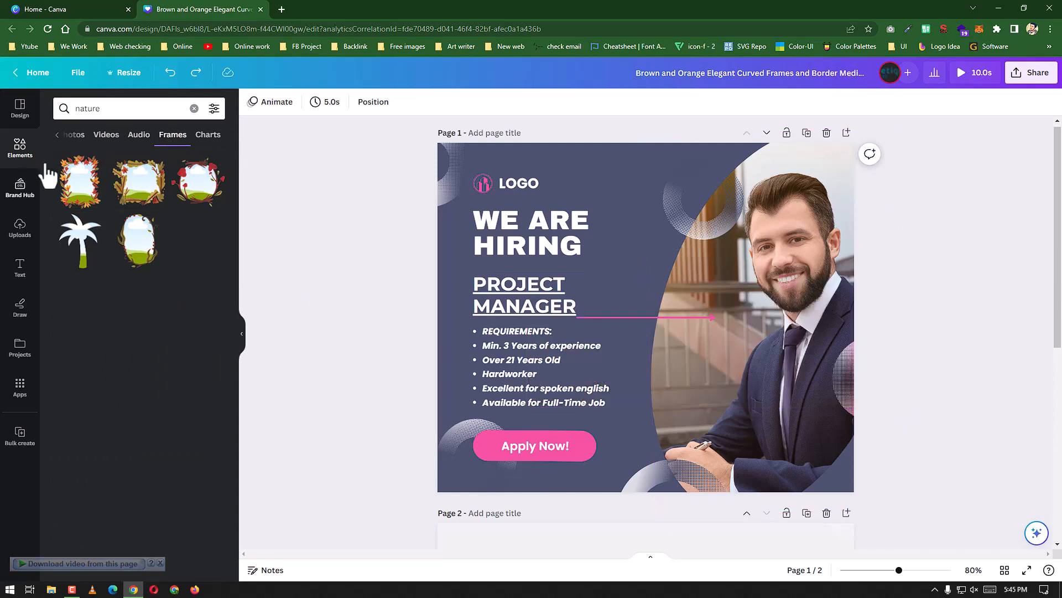
click(77, 181)
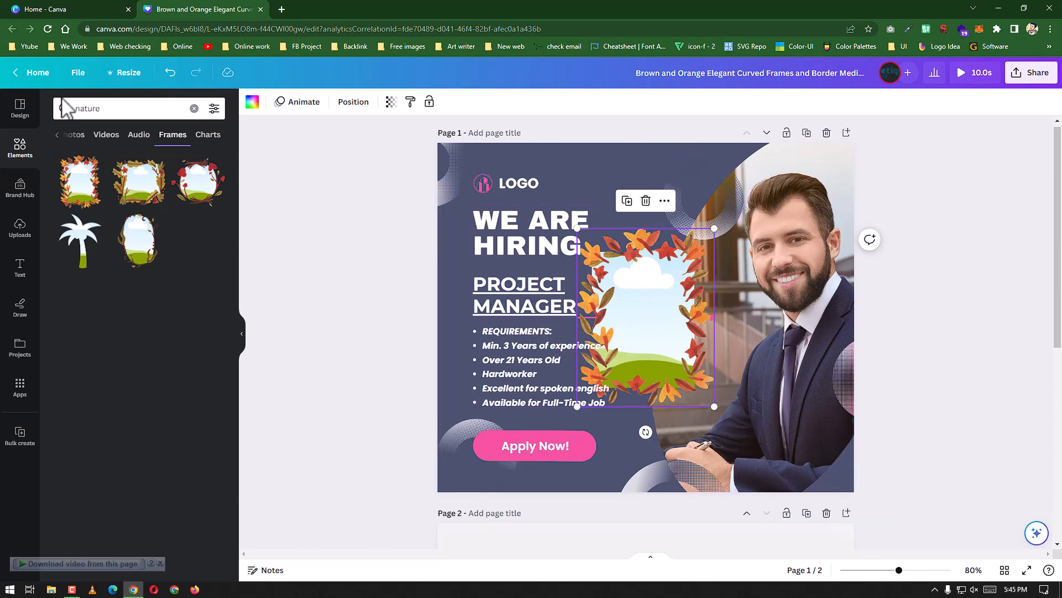
Fill the autumn leaf frame with the sunlit forest path photo from the "nature" photo results.
click(77, 135)
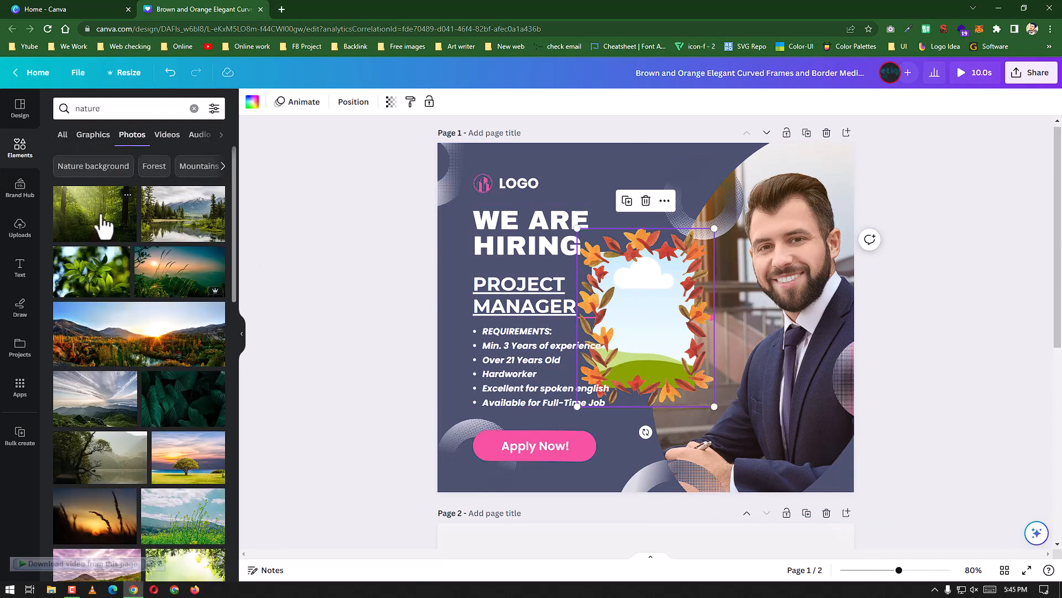
drag(103, 224, 596, 258)
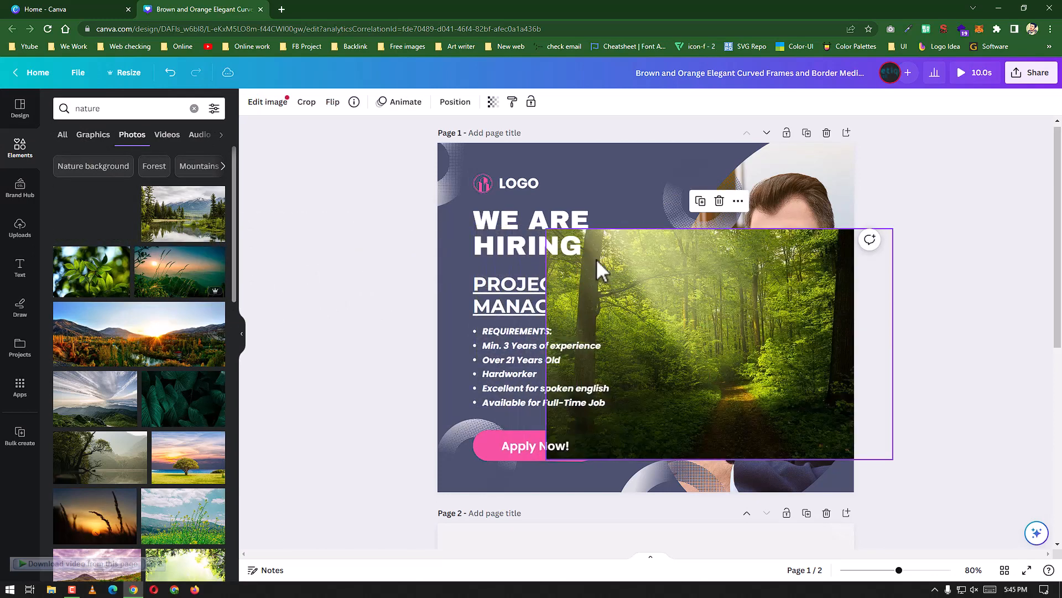
drag(698, 302, 645, 321)
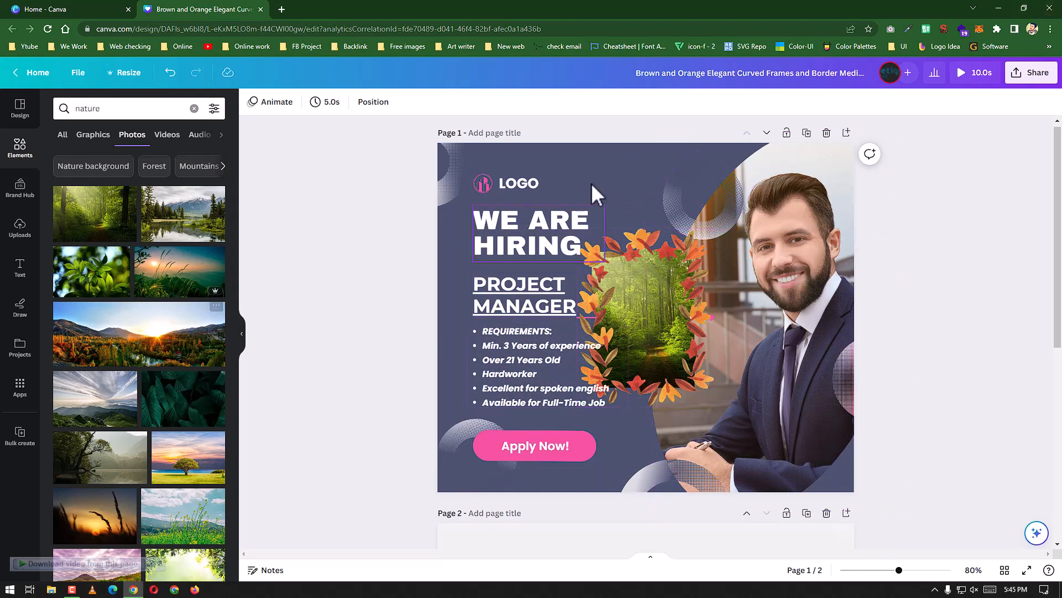
Check the video and chart elements for "nature" and rerun the search among the charts.
click(166, 135)
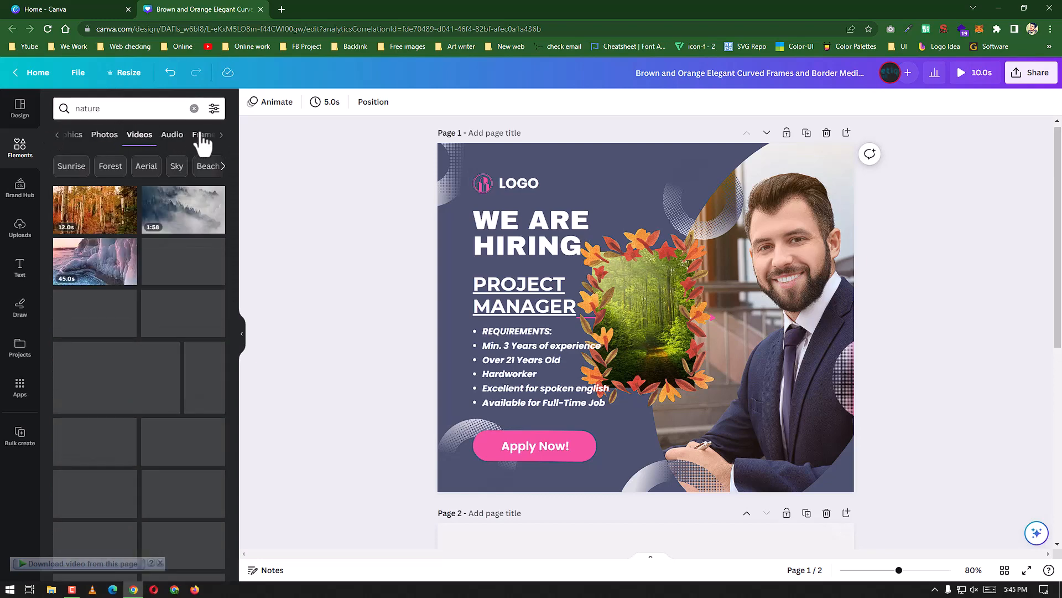
click(202, 135)
click(213, 136)
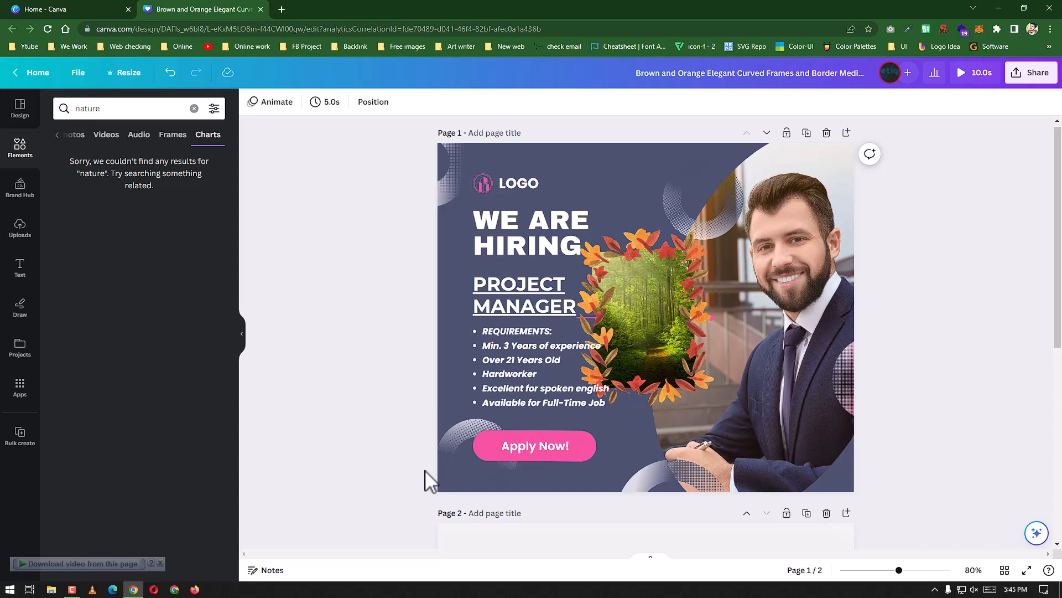
click(123, 107)
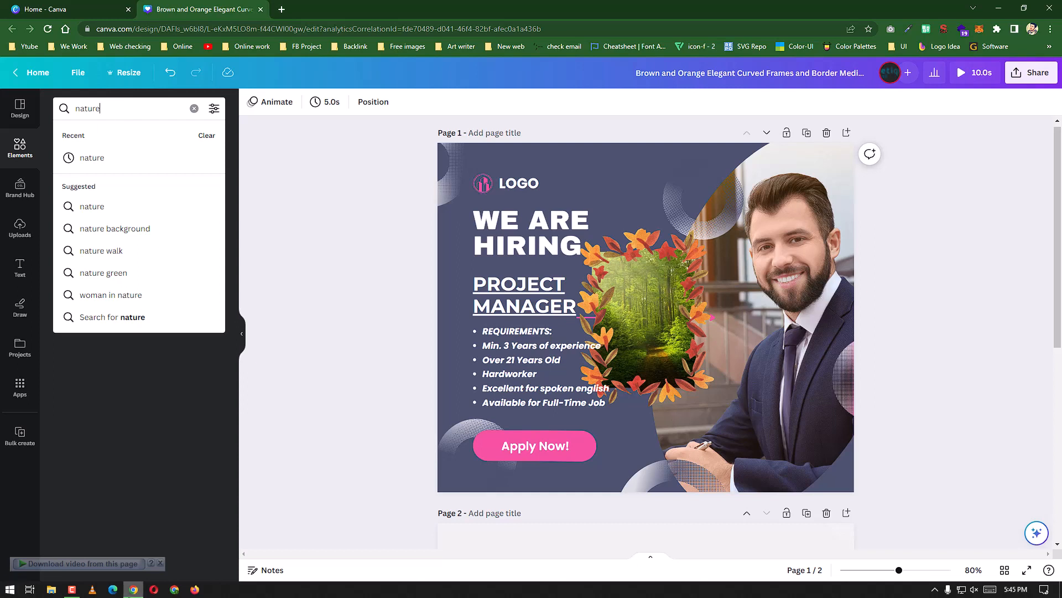
key(Return)
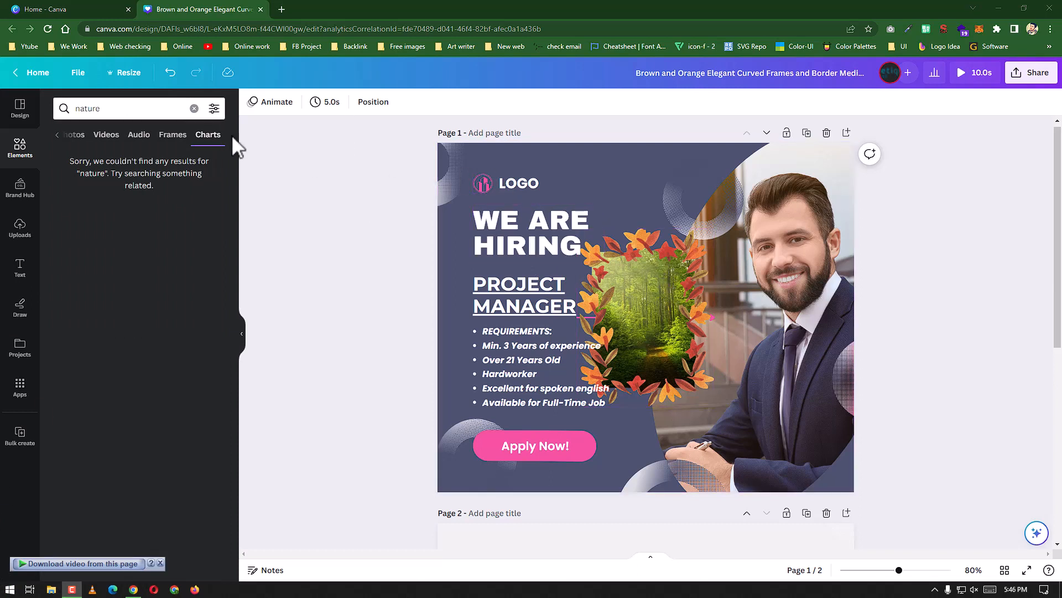
Delete the autumn leaf frame with its photo and the straight pink arrow line from page 1.
click(652, 301)
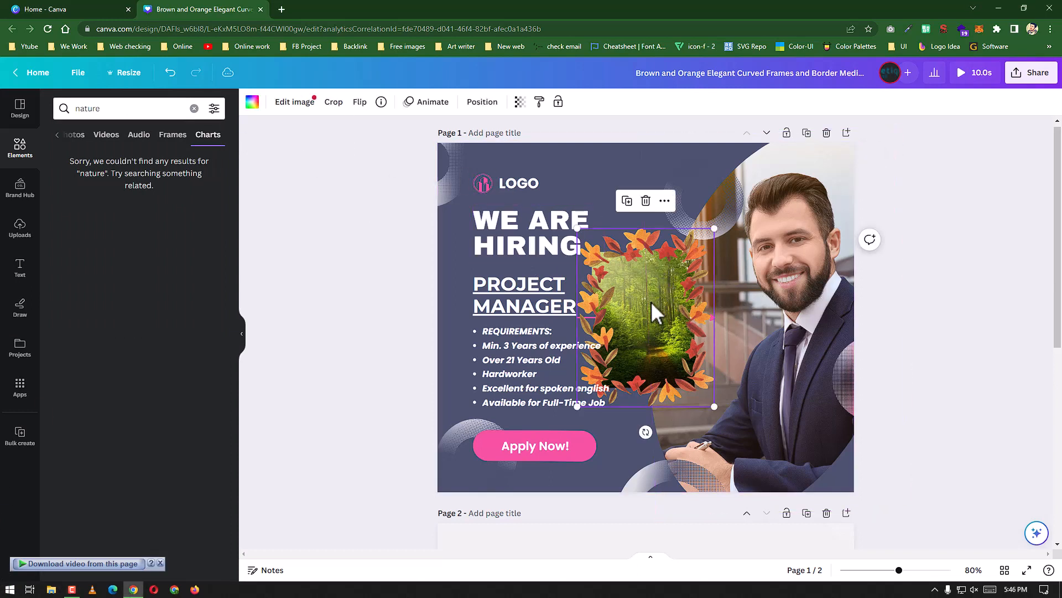
click(646, 201)
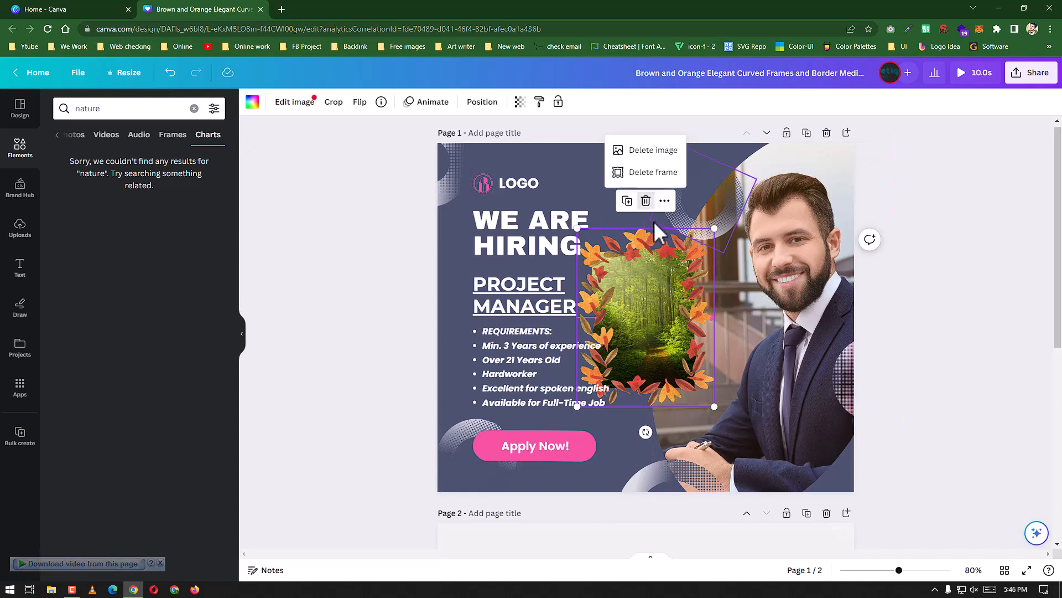
click(653, 172)
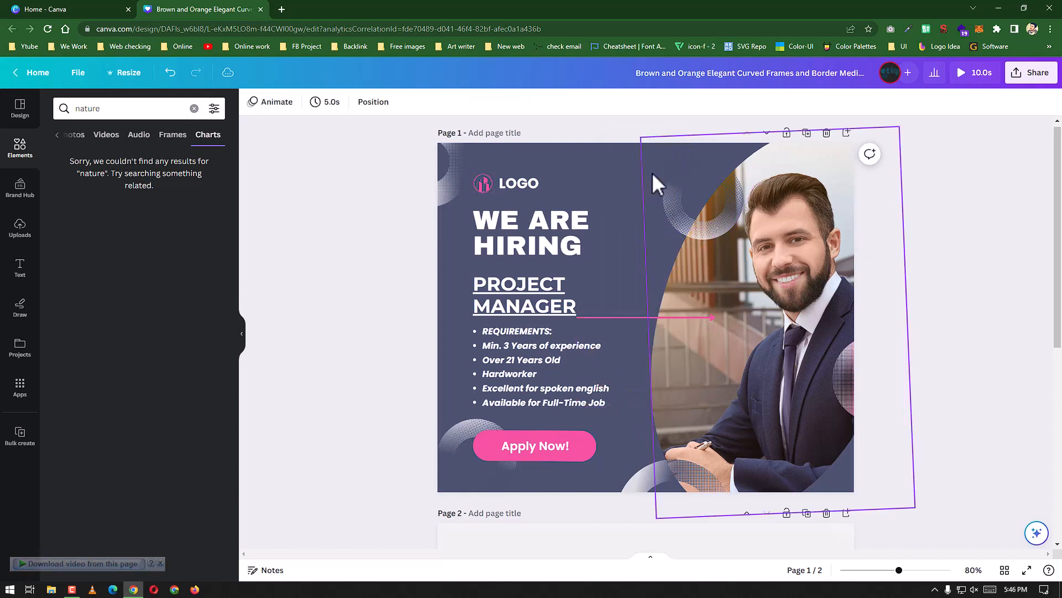
click(626, 316)
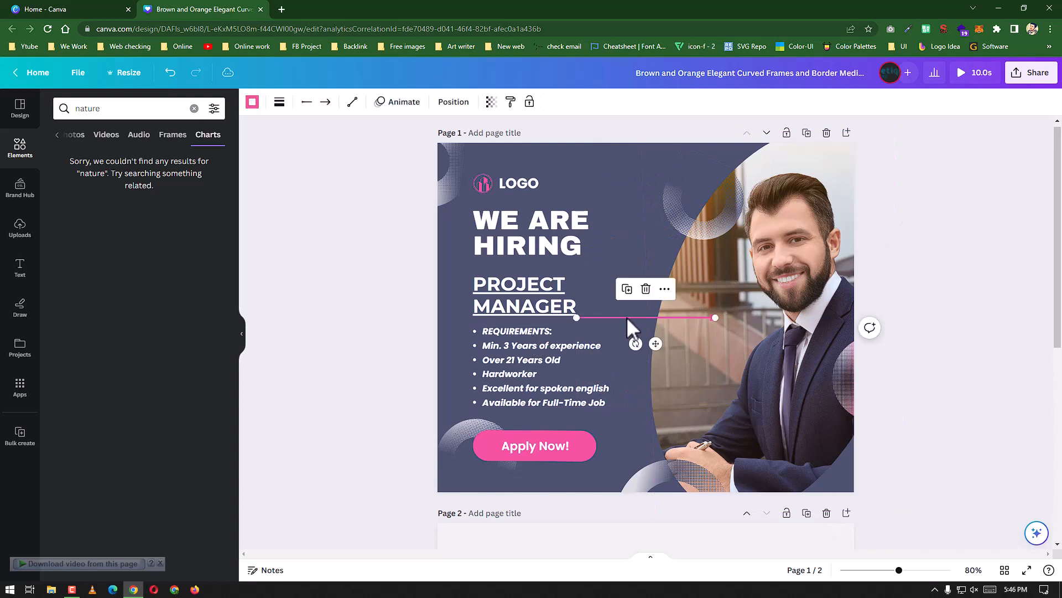
click(642, 287)
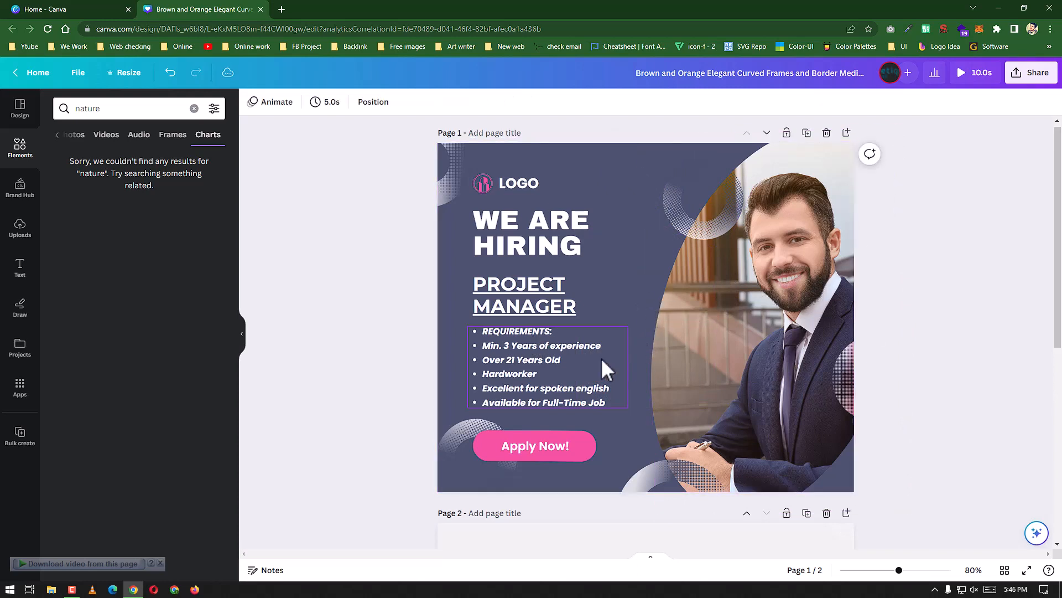
View the Brand Hub, and upload wallpaper.jpg from the Desktop to the uploaded images.
click(17, 203)
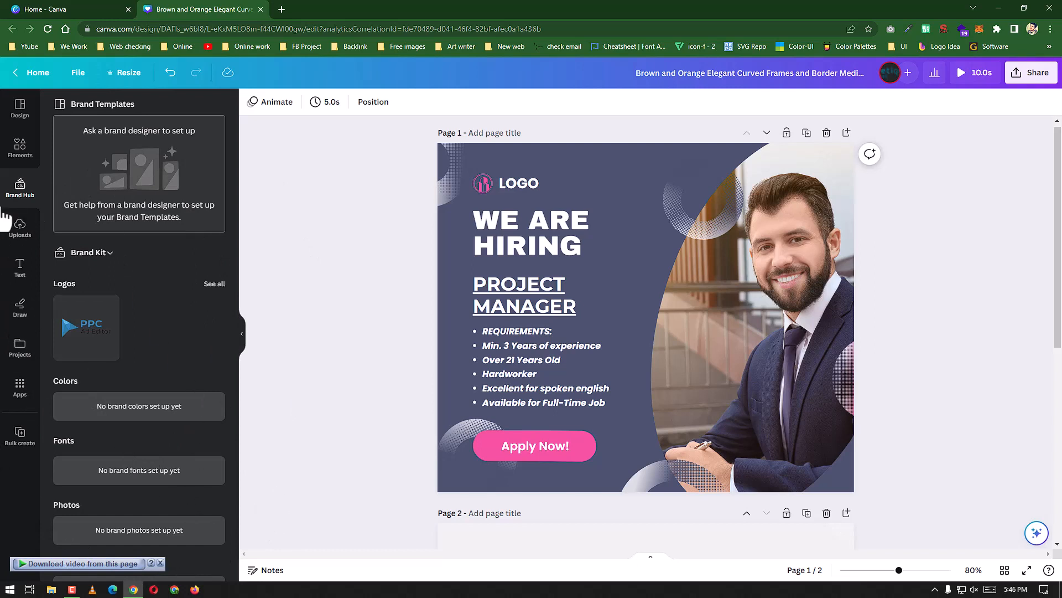
click(20, 233)
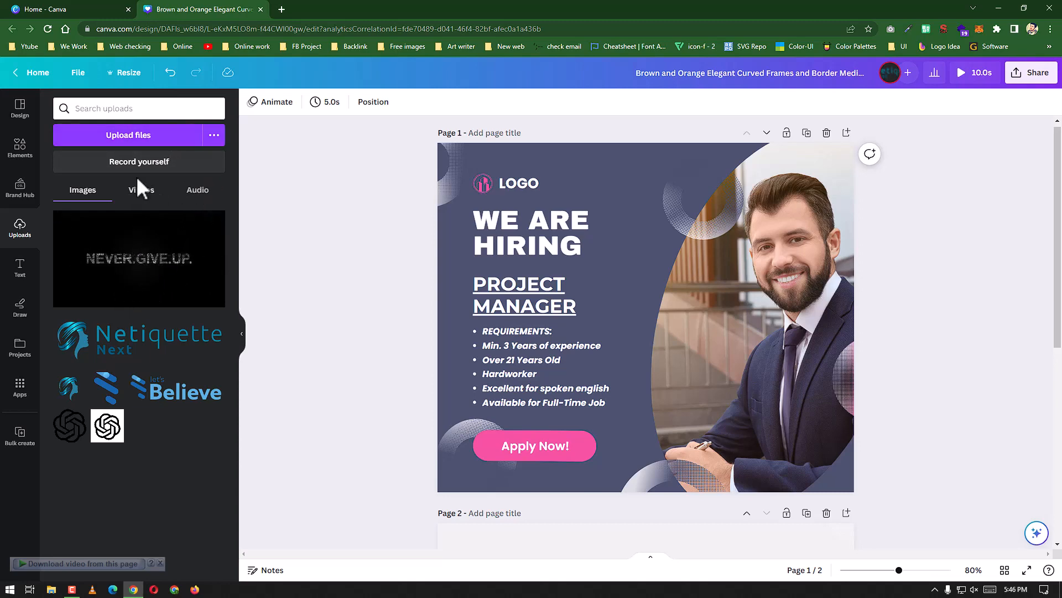
click(171, 145)
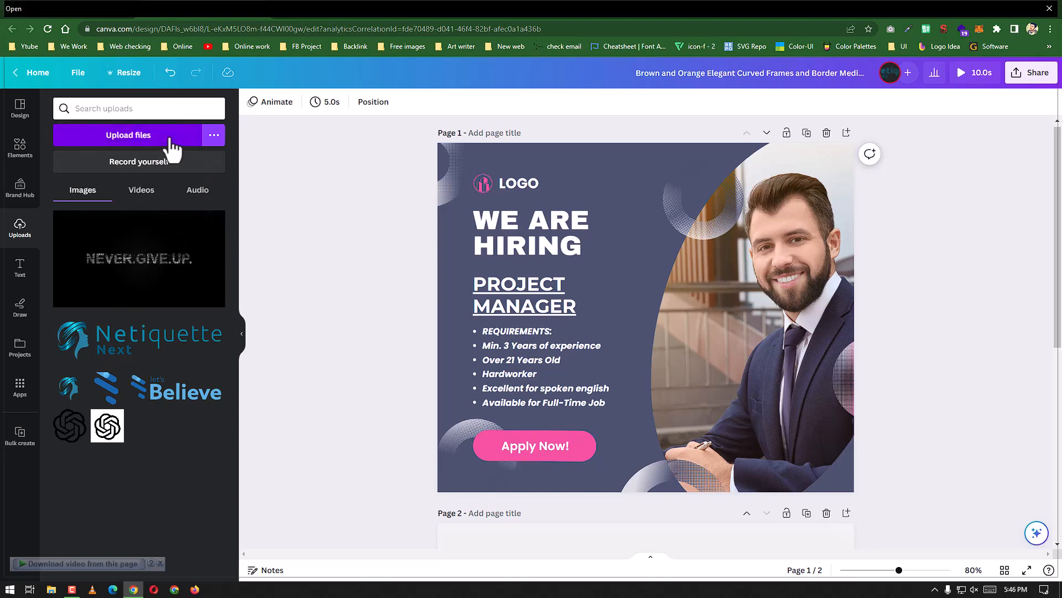
click(376, 103)
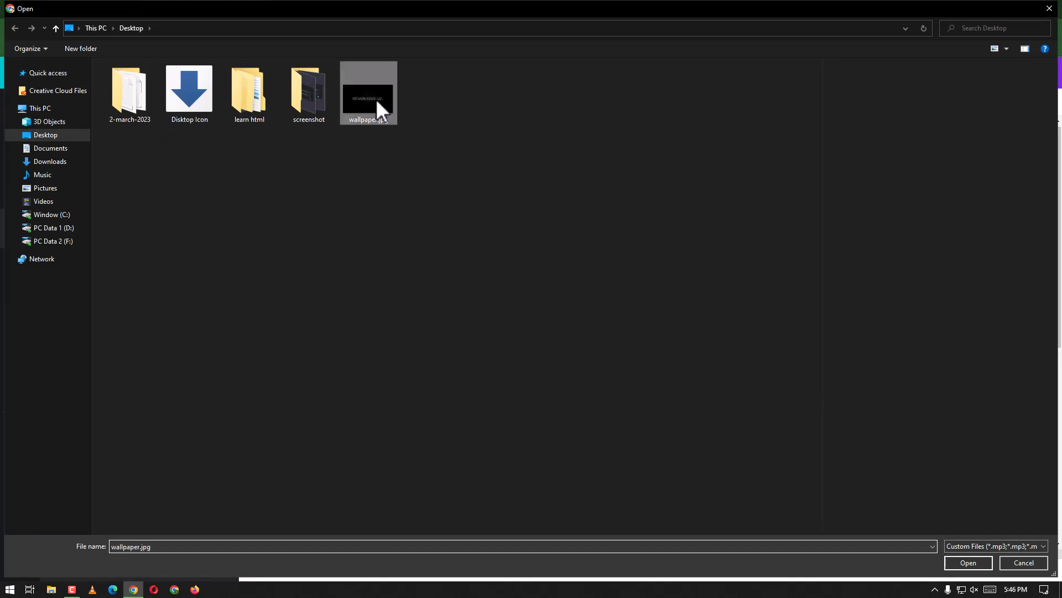
click(965, 563)
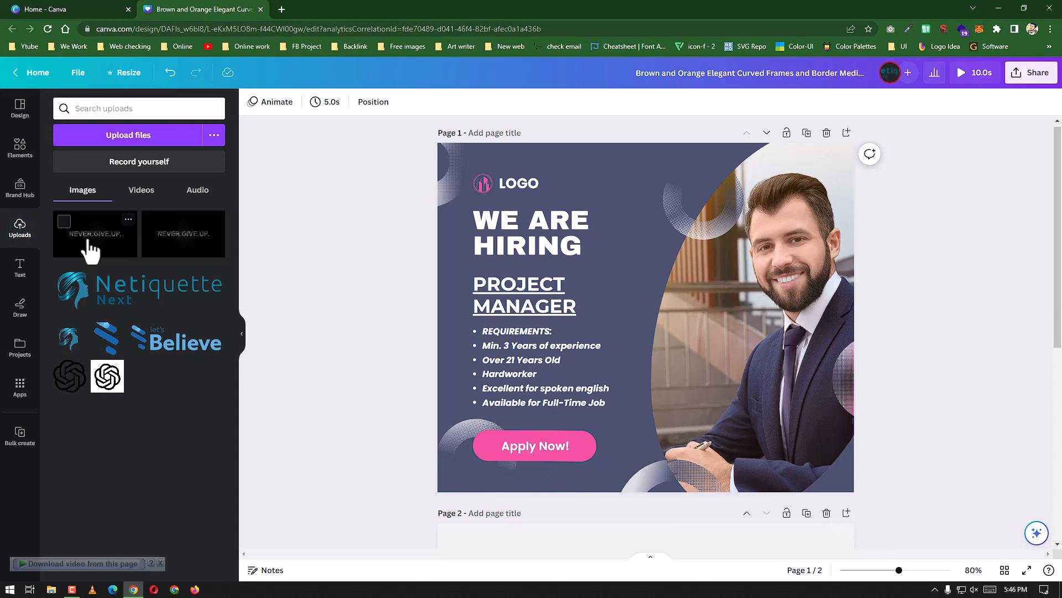
Browse the text font combinations, try adding "HAPPY HOUR" to page 1, and undo it.
click(18, 276)
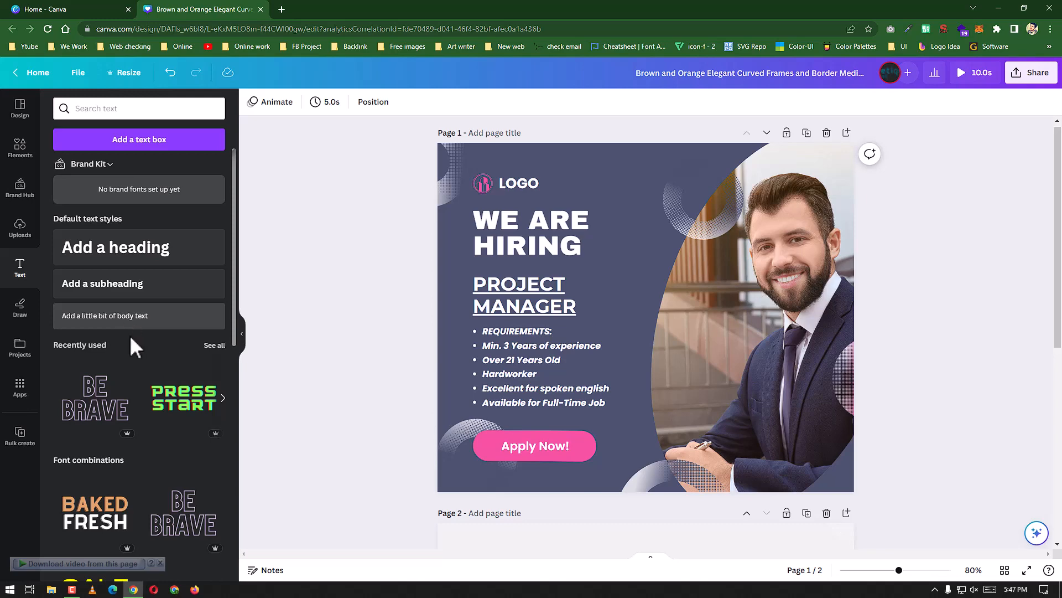
scroll(161, 379, down, 10)
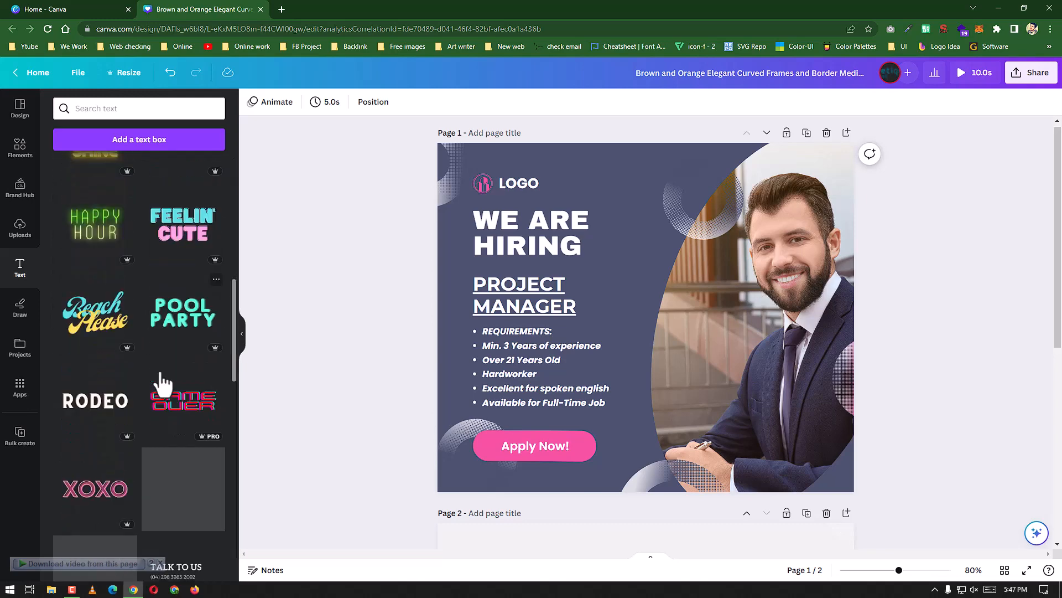
scroll(161, 379, up, 2)
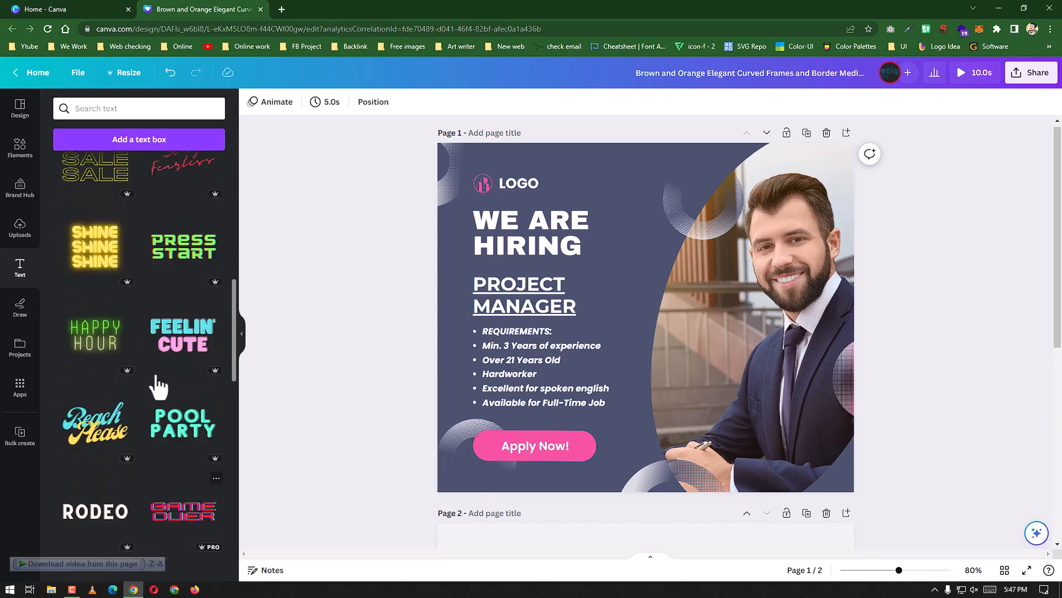
click(575, 244)
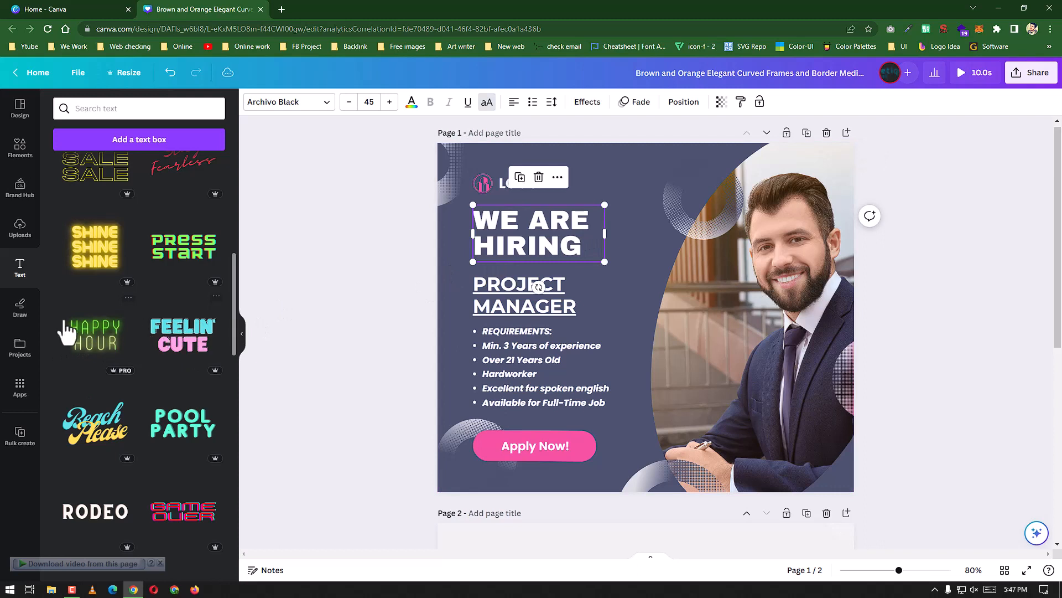
click(123, 350)
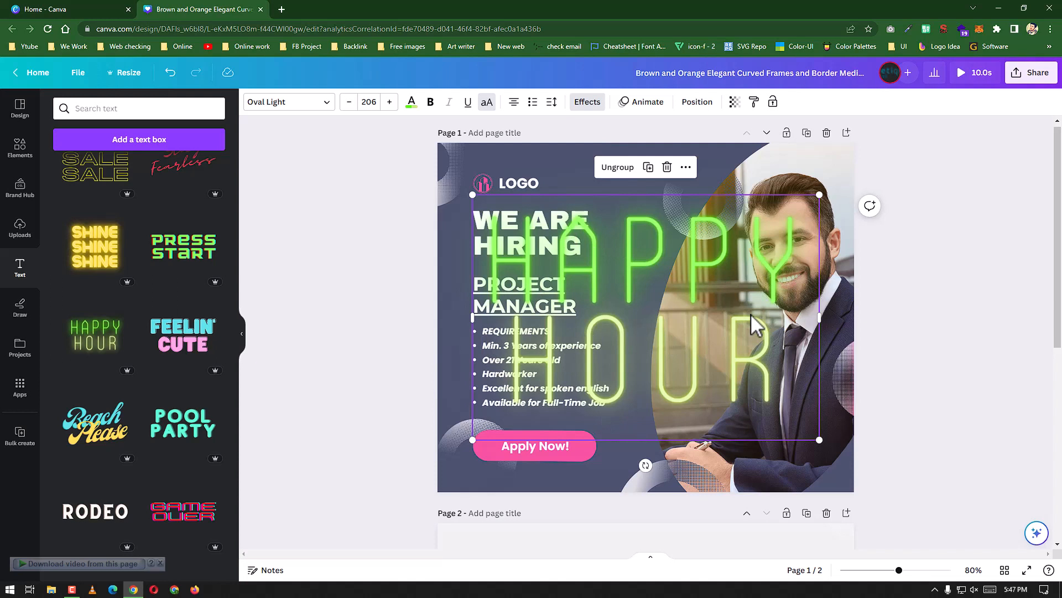
key(ctrl+z)
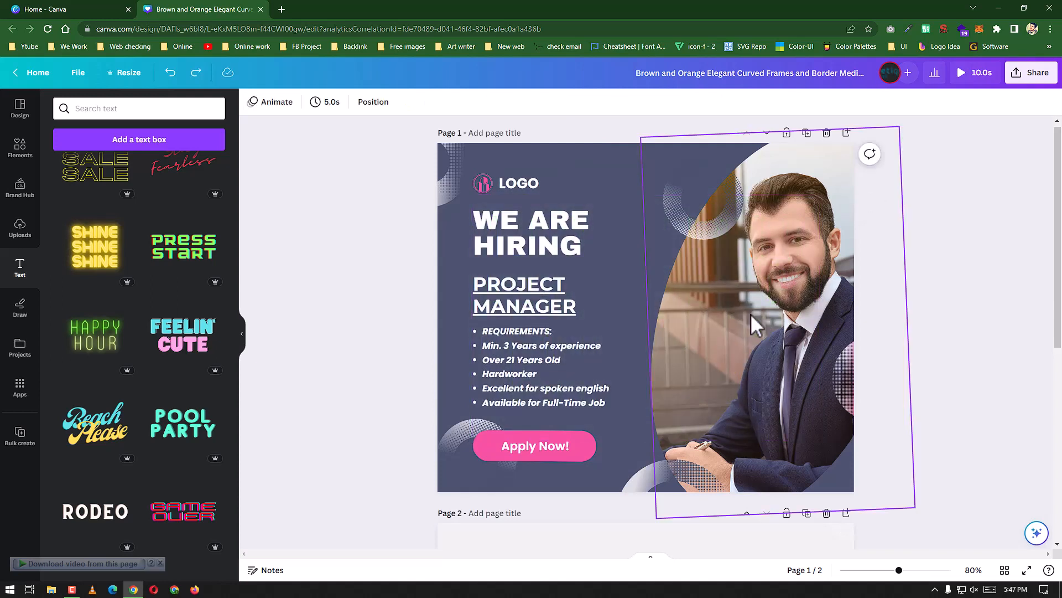
Bring up the drawing tools and shift the "WE ARE HIRING" heading slightly upward and to the right.
click(23, 311)
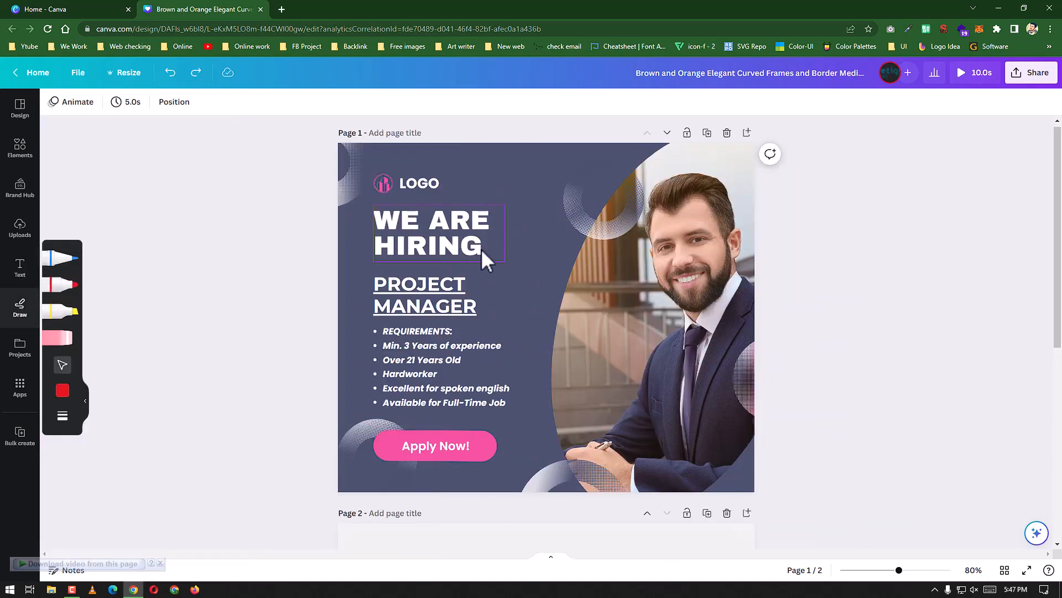
mouse_move(484, 258)
mouse_down()
mouse_move(569, 249)
mouse_move(484, 241)
mouse_move(548, 272)
mouse_move(630, 227)
mouse_move(490, 296)
mouse_move(622, 381)
mouse_move(522, 247)
mouse_move(462, 194)
mouse_up()
Draw a red star with the marker beside the "WE ARE HIRING" heading, after undoing a first trial stroke.
click(64, 287)
mouse_move(449, 139)
mouse_down()
mouse_move(413, 204)
mouse_move(538, 284)
mouse_move(612, 353)
mouse_move(527, 280)
mouse_move(536, 259)
mouse_move(476, 286)
mouse_move(561, 330)
mouse_up()
key(ctrl+z)
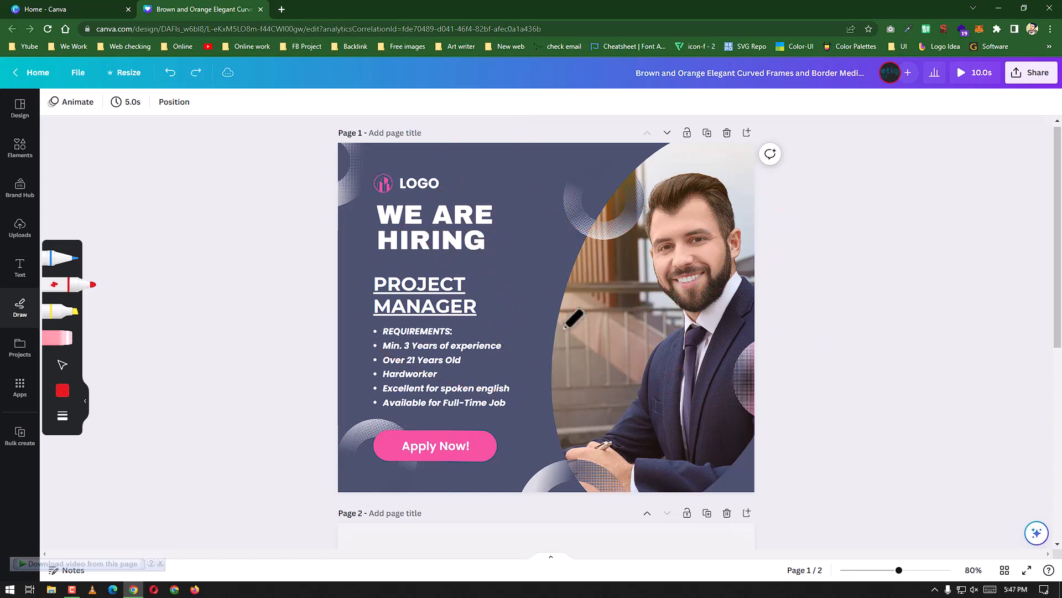
mouse_move(545, 311)
mouse_down()
mouse_move(550, 183)
mouse_move(599, 285)
mouse_move(550, 248)
mouse_move(551, 206)
mouse_move(606, 199)
mouse_move(544, 312)
mouse_up()
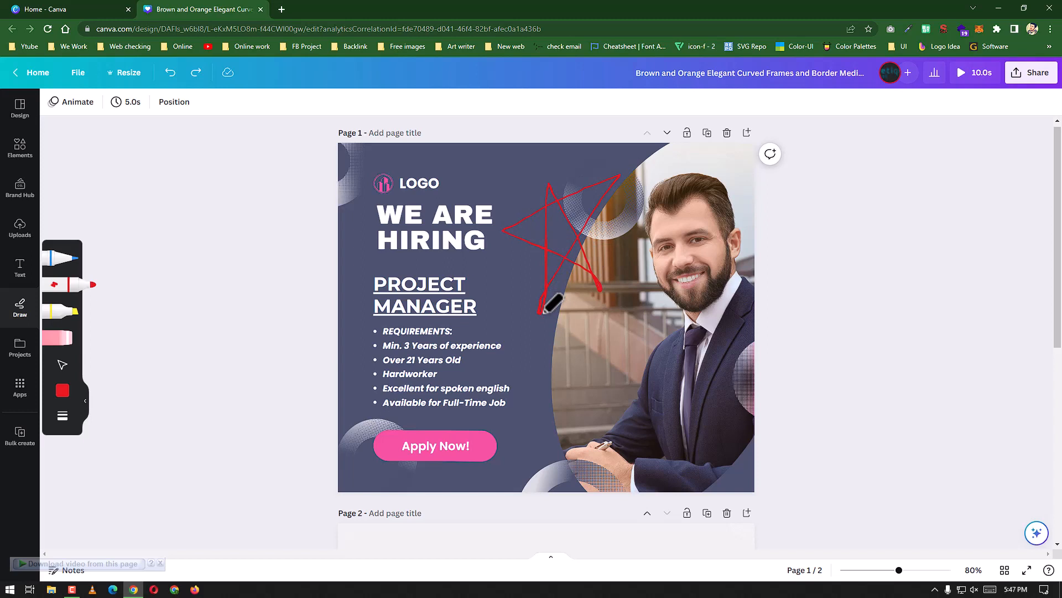
drag(543, 310, 540, 314)
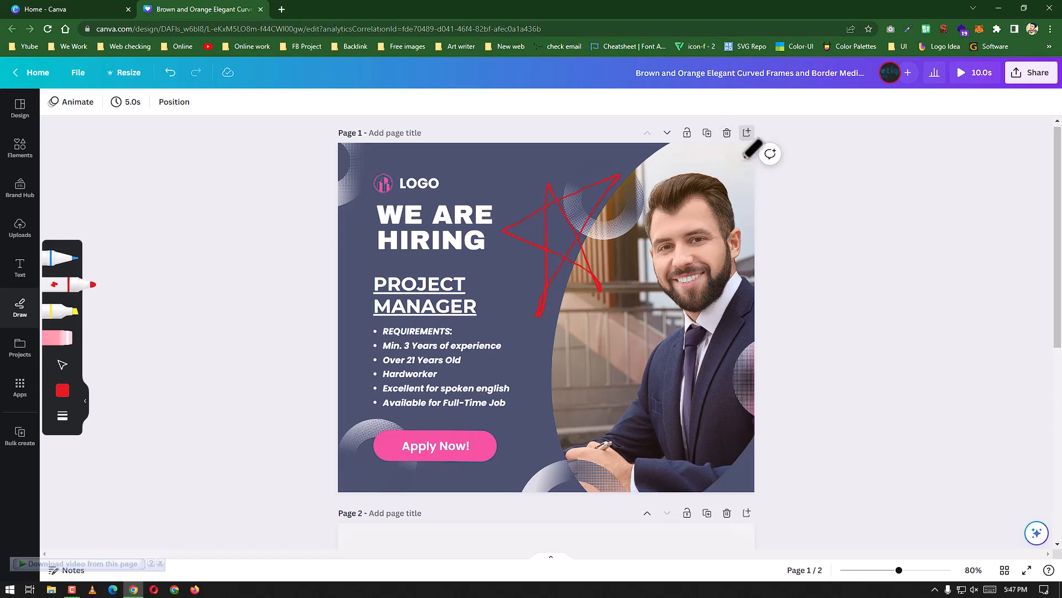
Add a new page after page 1 and draw a red star on it with the marker.
click(747, 134)
mouse_move(515, 358)
mouse_down()
mouse_move(539, 240)
mouse_move(556, 236)
mouse_move(555, 328)
mouse_move(491, 240)
mouse_move(597, 211)
mouse_move(604, 221)
mouse_move(567, 317)
mouse_move(523, 354)
mouse_up()
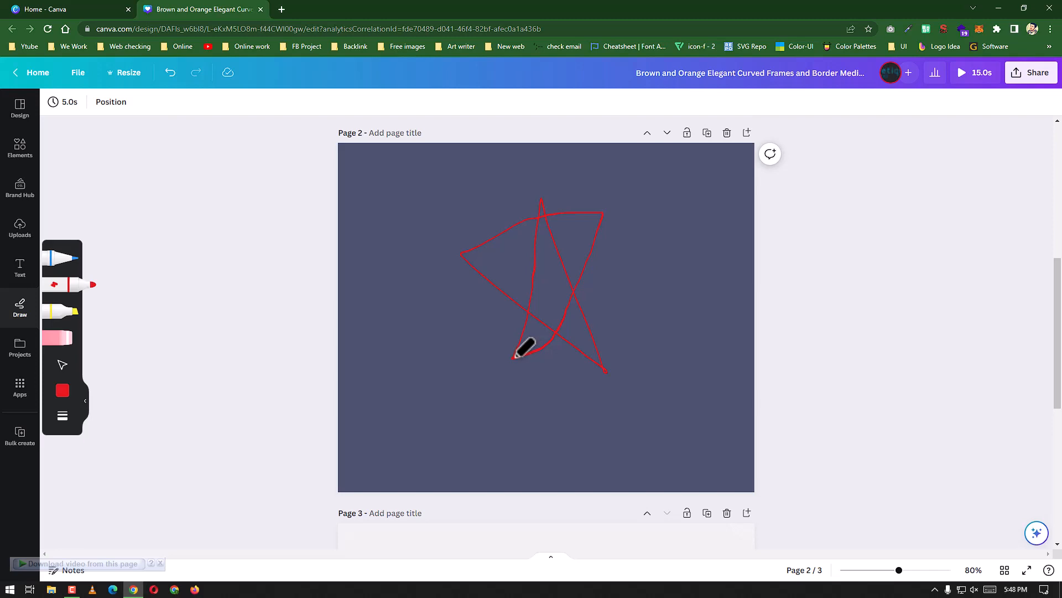
mouse_move(515, 355)
mouse_down()
mouse_move(531, 356)
mouse_move(507, 363)
mouse_move(516, 360)
mouse_up()
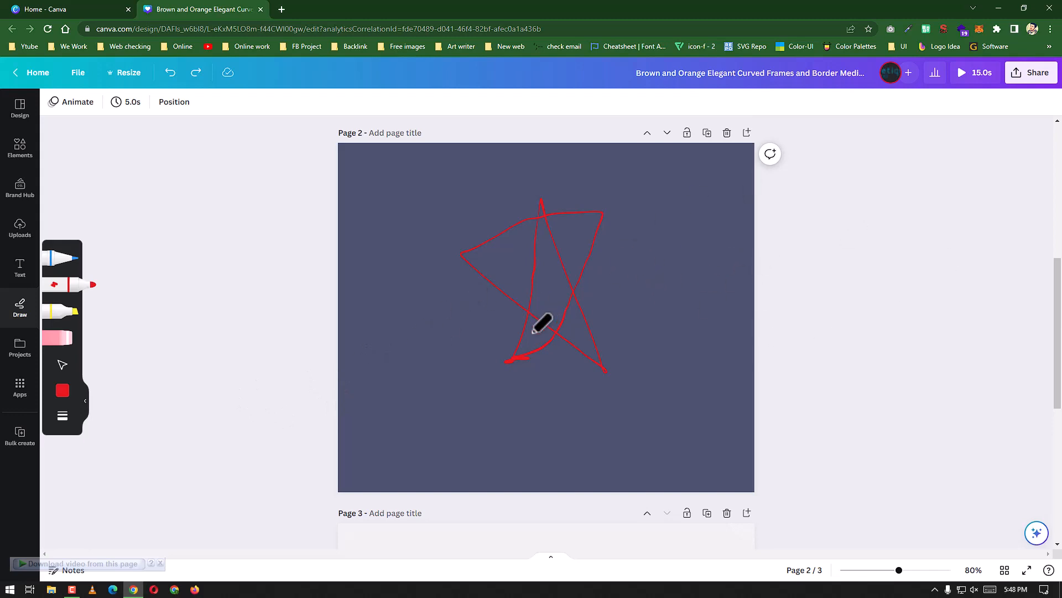
Show the saved projects, and clear the hand-drawn stars by deleting the new page 2 and the red star on page 1.
click(22, 352)
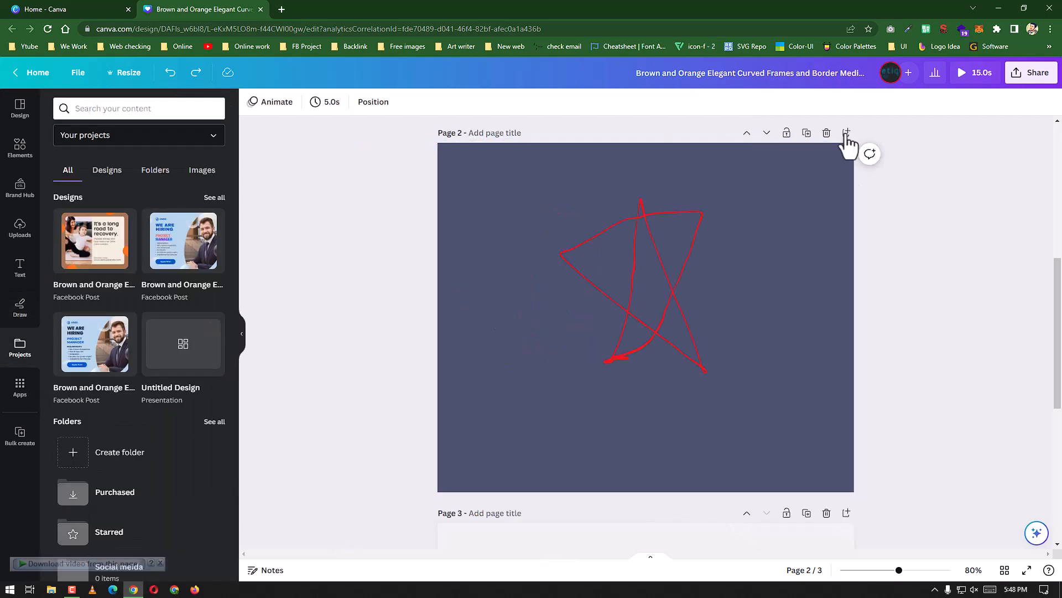
click(826, 134)
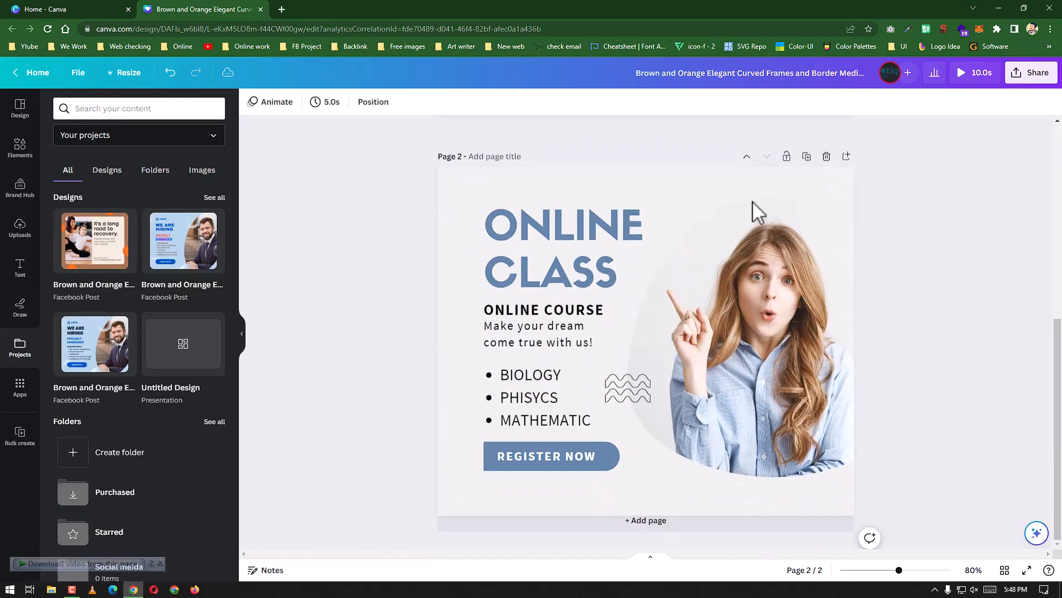
scroll(713, 423, up, 6)
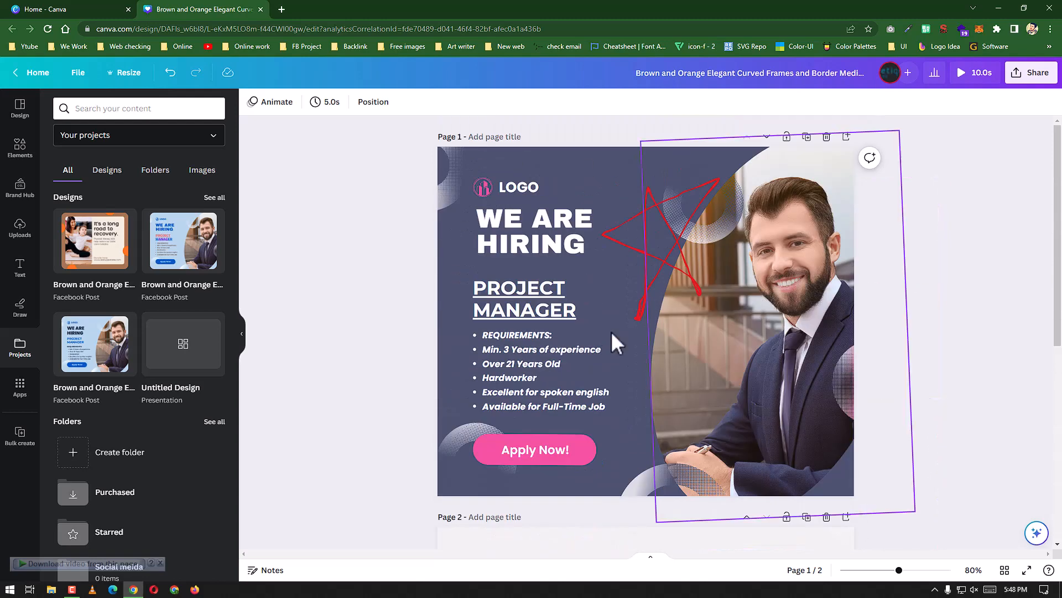
click(664, 219)
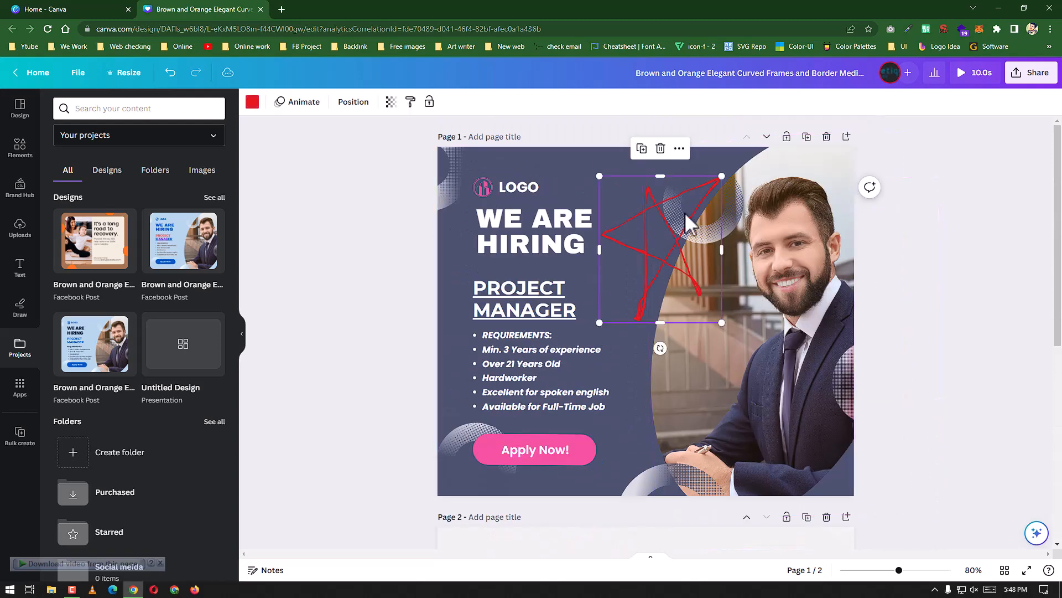
click(660, 149)
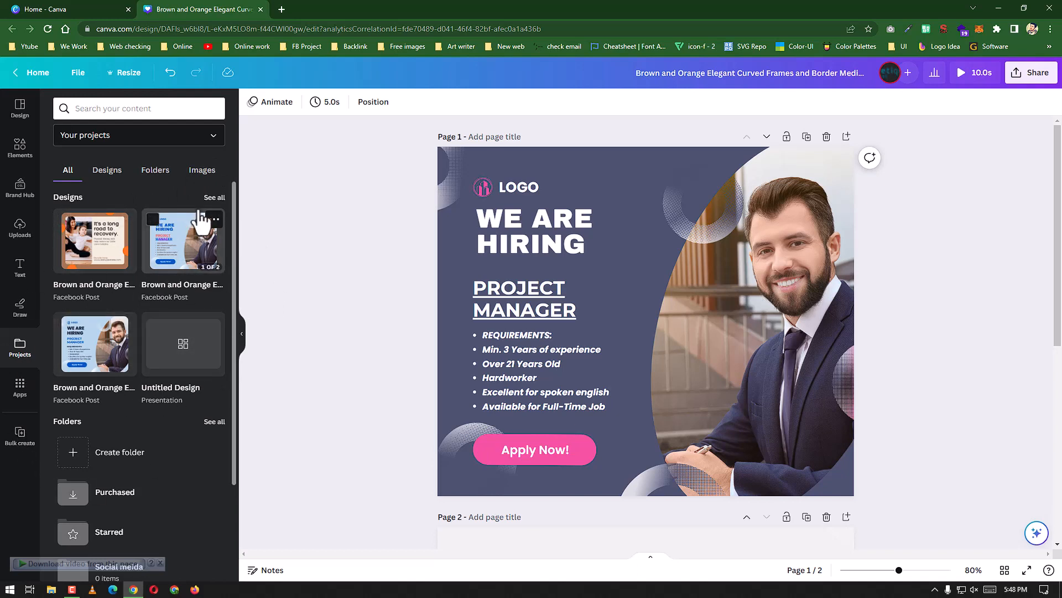
Browse the available Canva apps, including the personal apps and the popular, creation, content and media import categories.
click(20, 390)
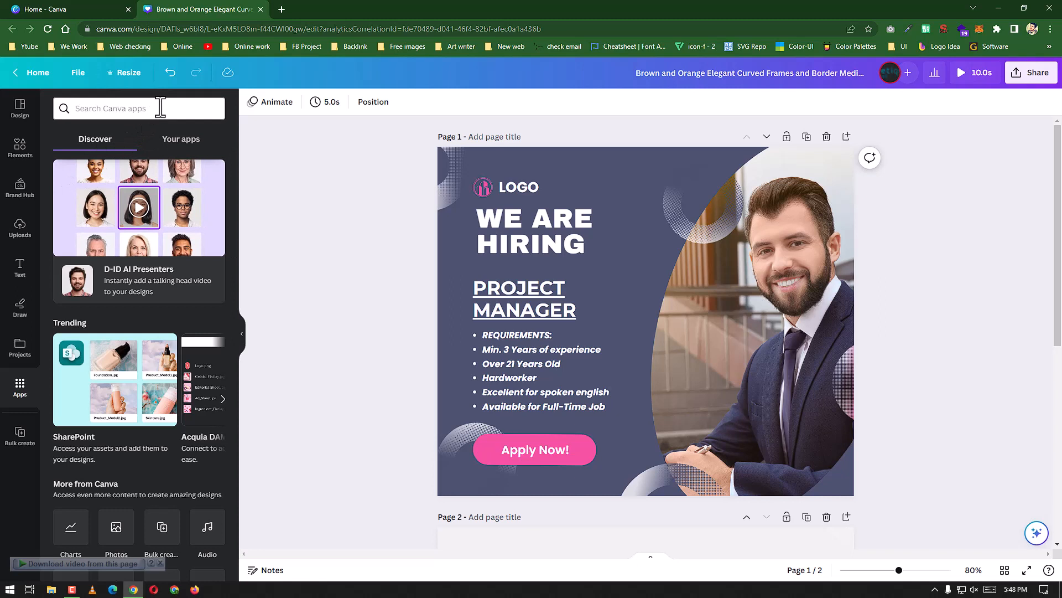
click(181, 139)
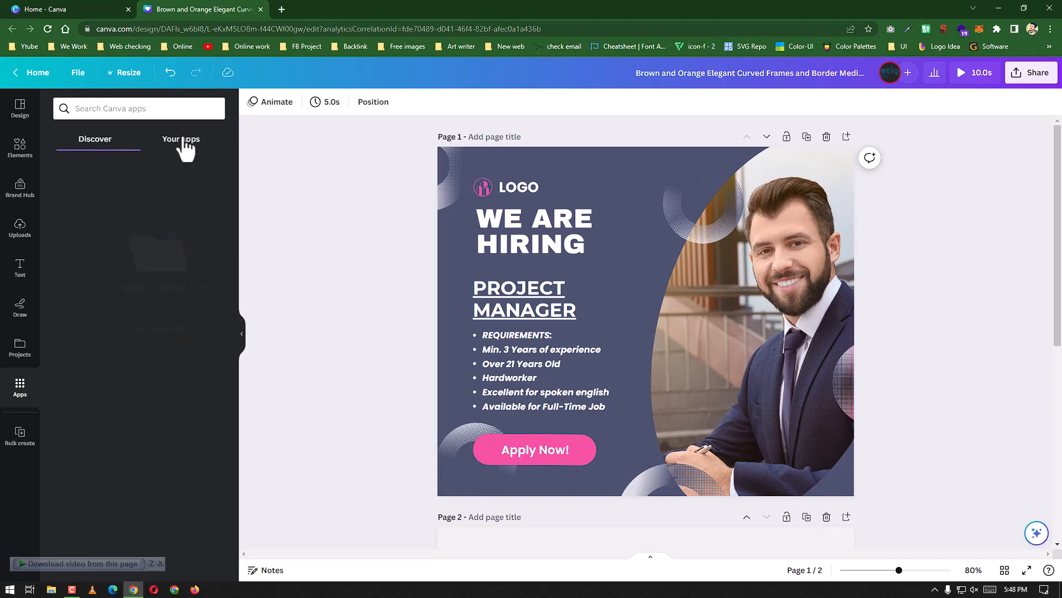
click(146, 332)
scroll(115, 370, down, 4)
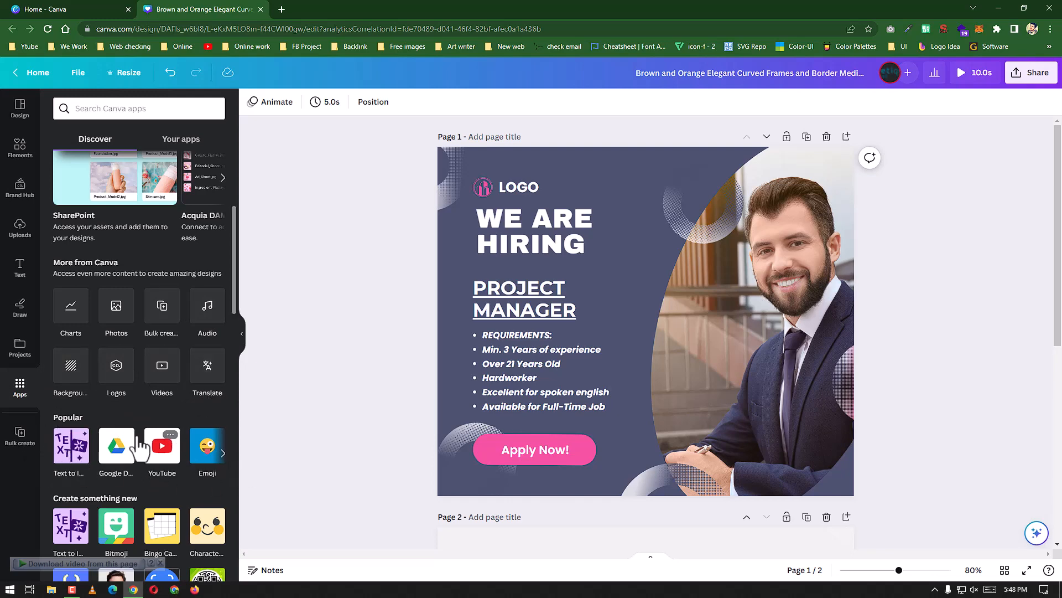
scroll(162, 417, down, 2)
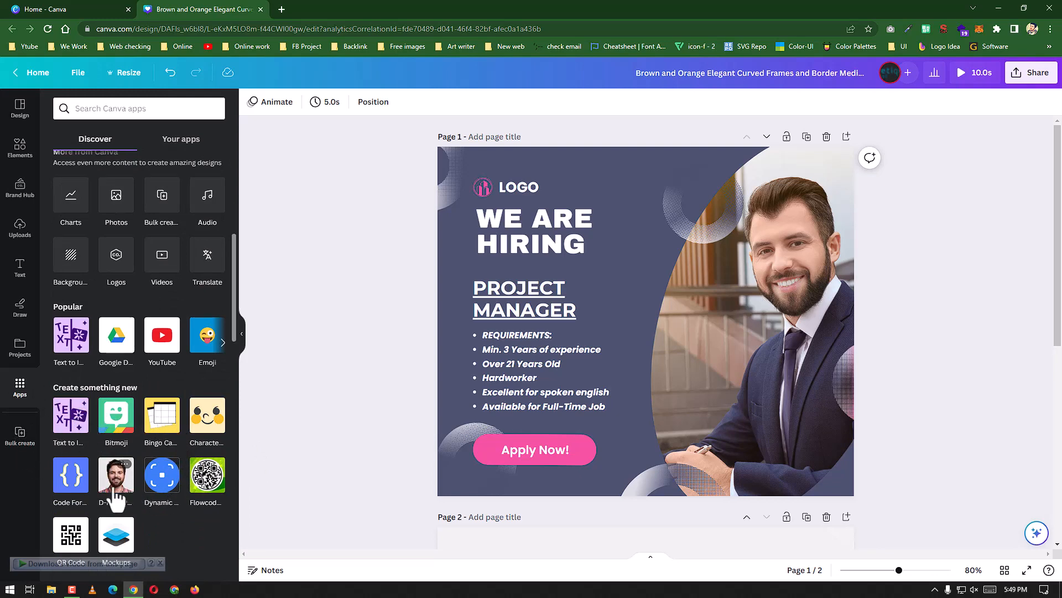
scroll(116, 443, down, 3)
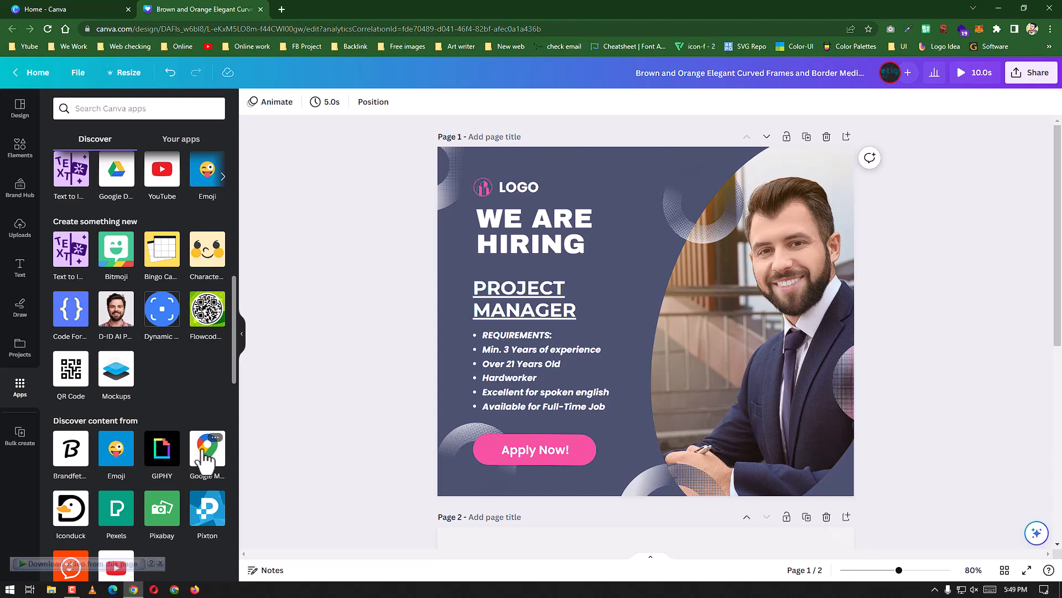
scroll(206, 459, down, 5)
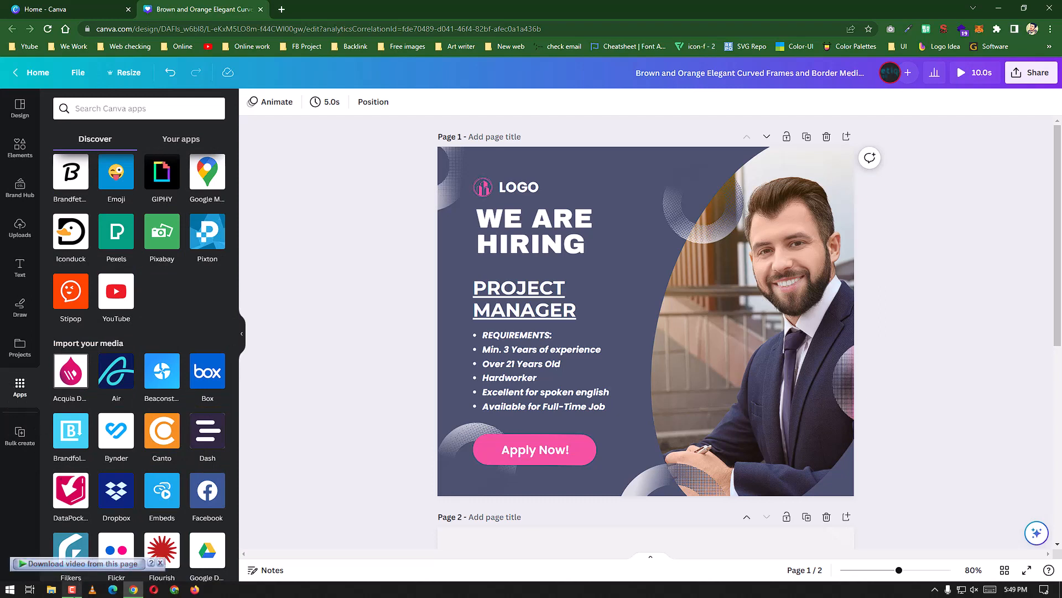
mouse_move(74, 594)
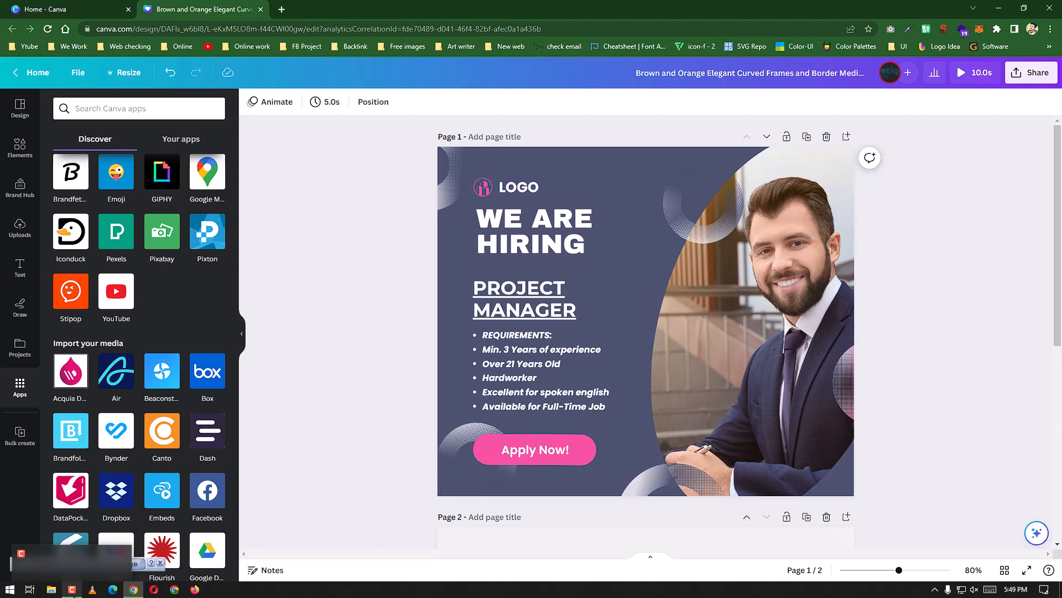